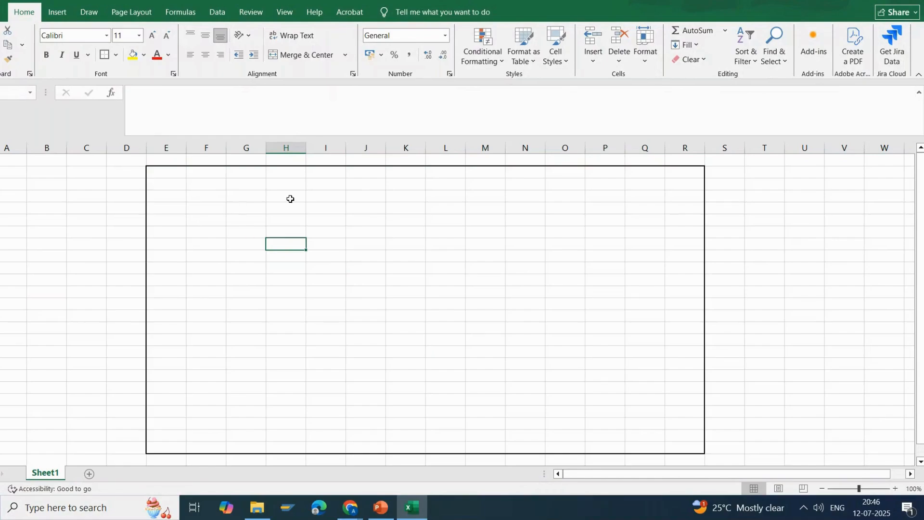
Outline two blocks along the frame's upper edge: columns G to I, 11 rows deep, and columns L to Q, 12 rows deep.
click(287, 214)
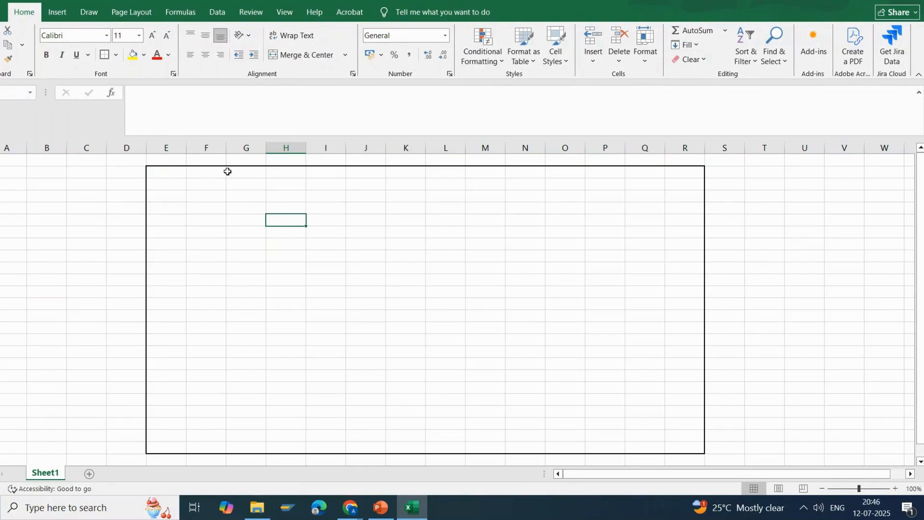
drag(228, 171, 324, 295)
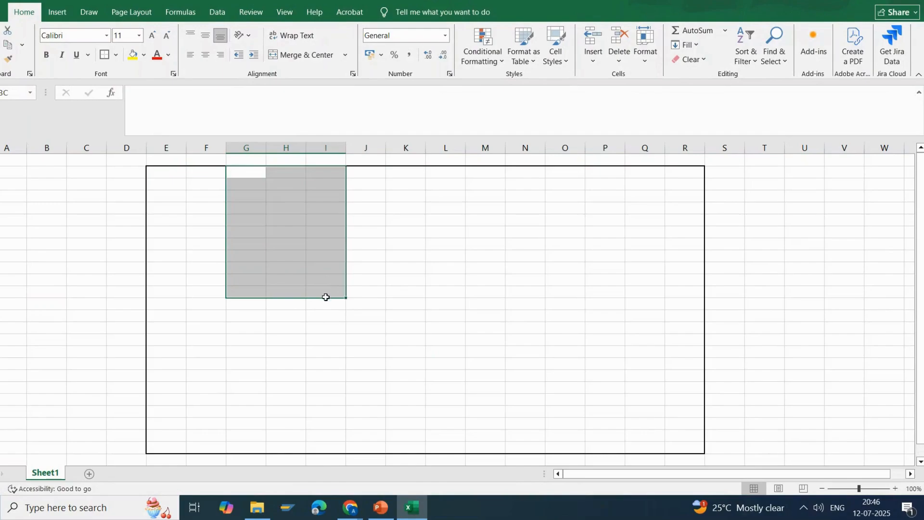
click(105, 57)
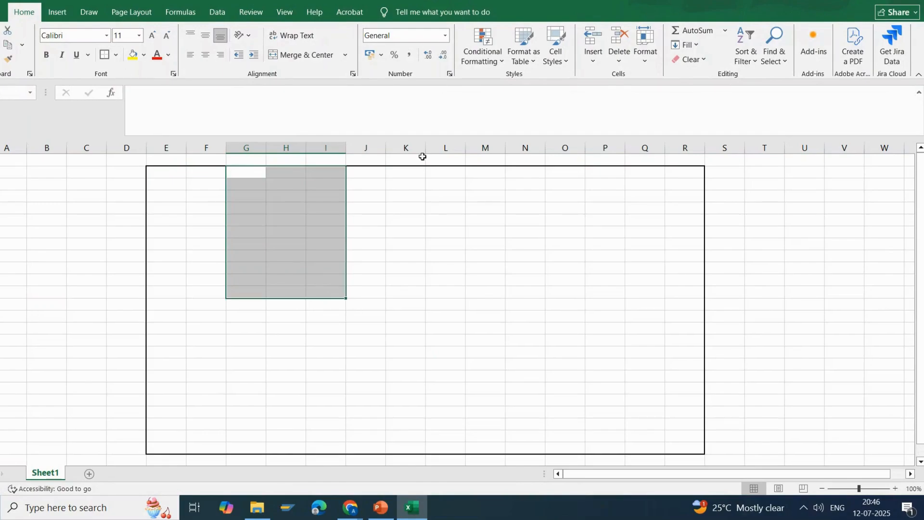
drag(454, 175, 634, 298)
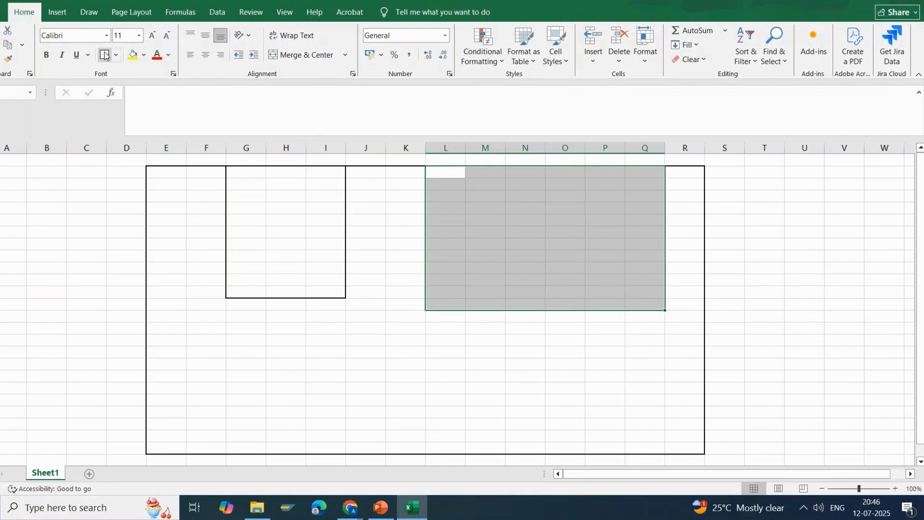
click(105, 56)
Enter the label "Stationaries" in column H below the narrower block.
click(275, 315)
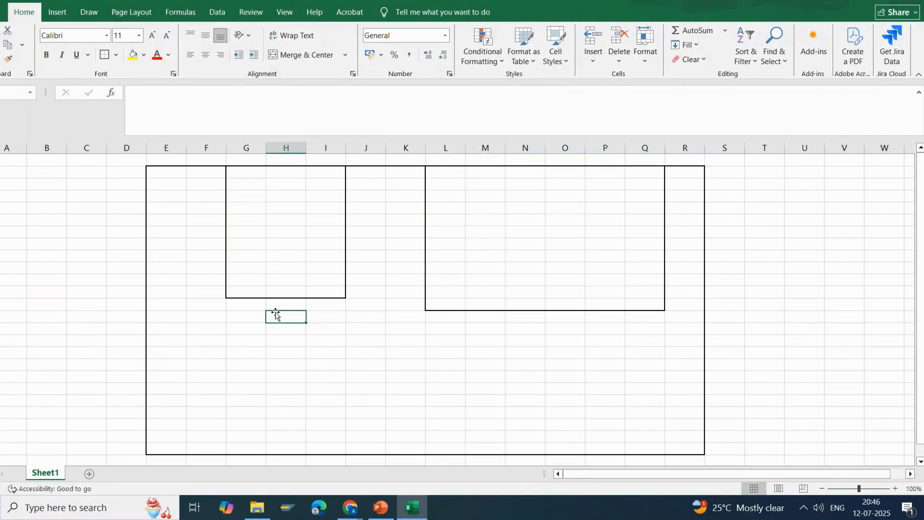
text(Stat)
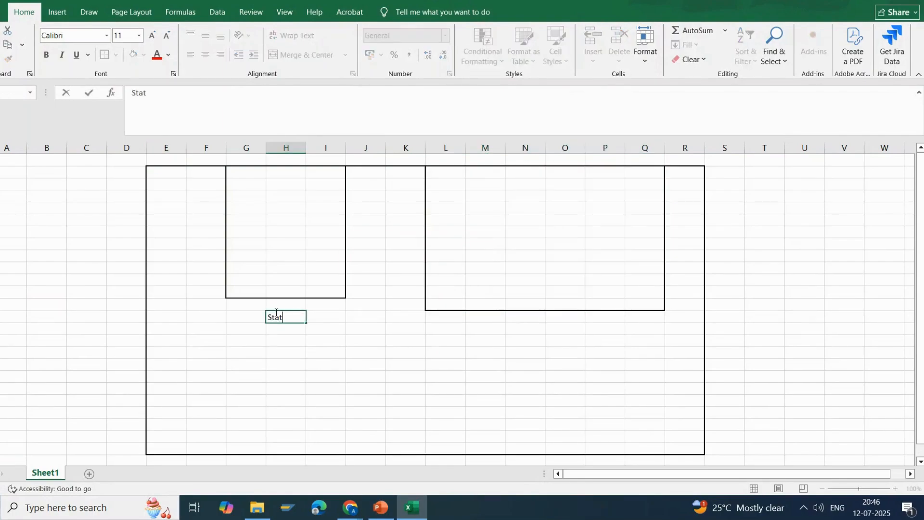
text(ionaries)
key(Return)
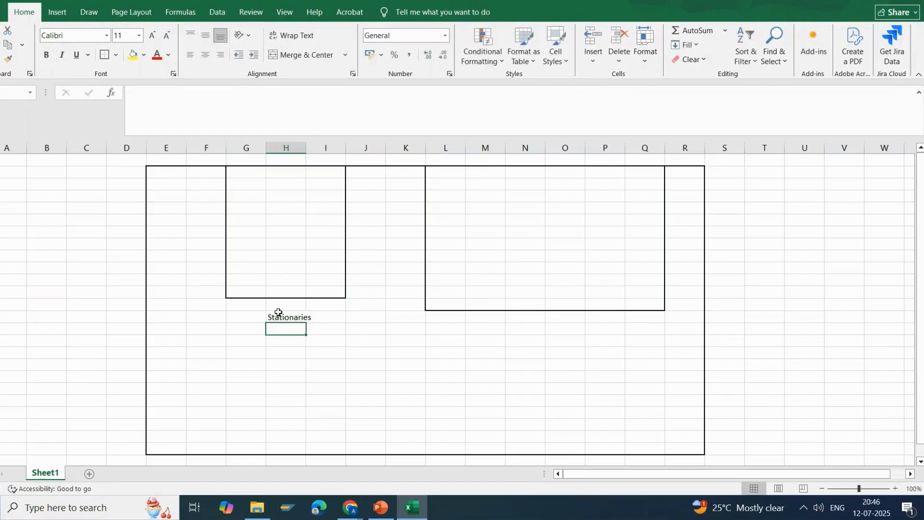
Enter the label "Fruits and Veg" in column N below the wider block.
click(517, 326)
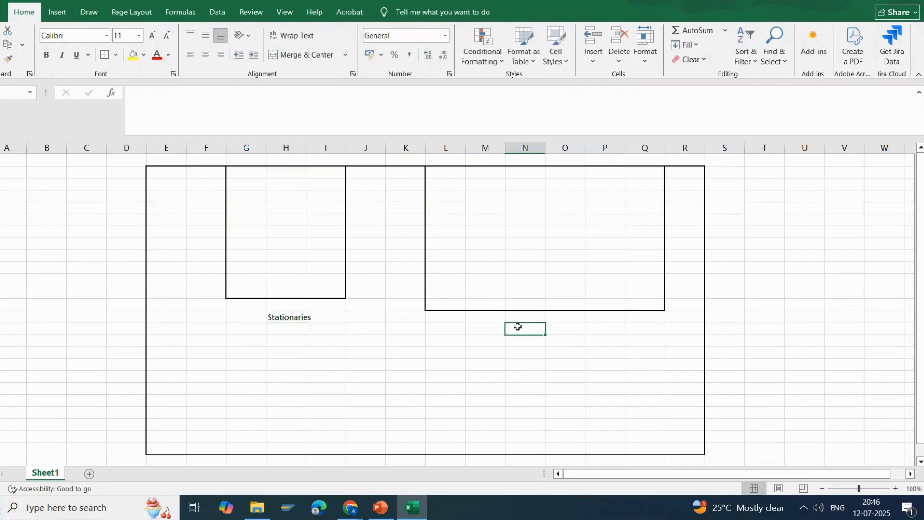
text(Fruits)
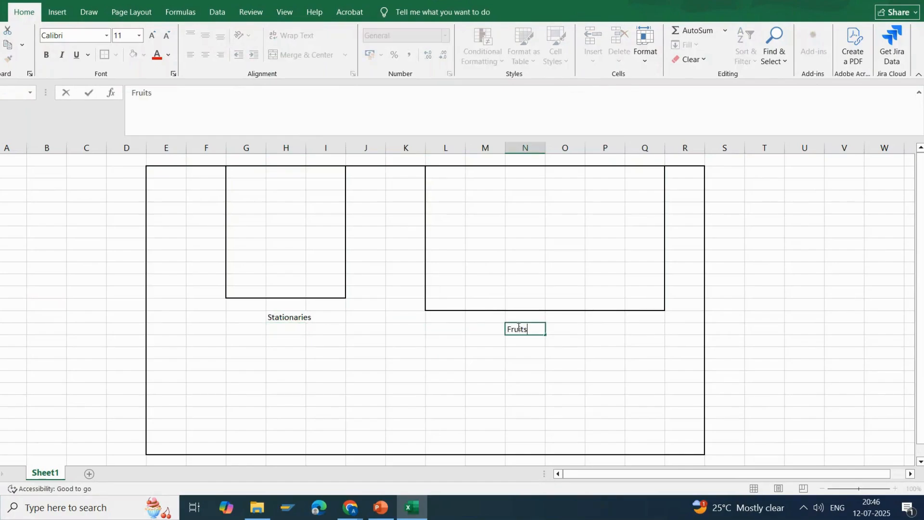
text( and Veg)
key(Return)
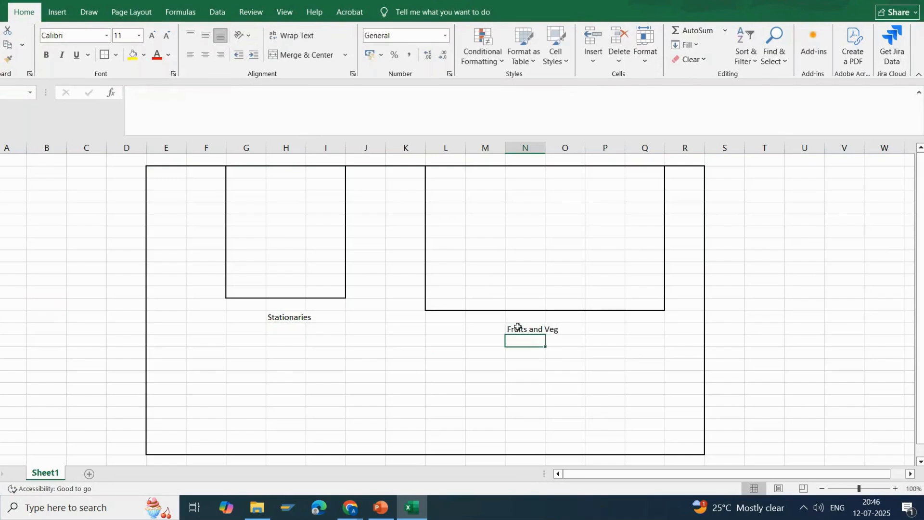
key(Down)
key(Down)
key(Down)
key(Down)
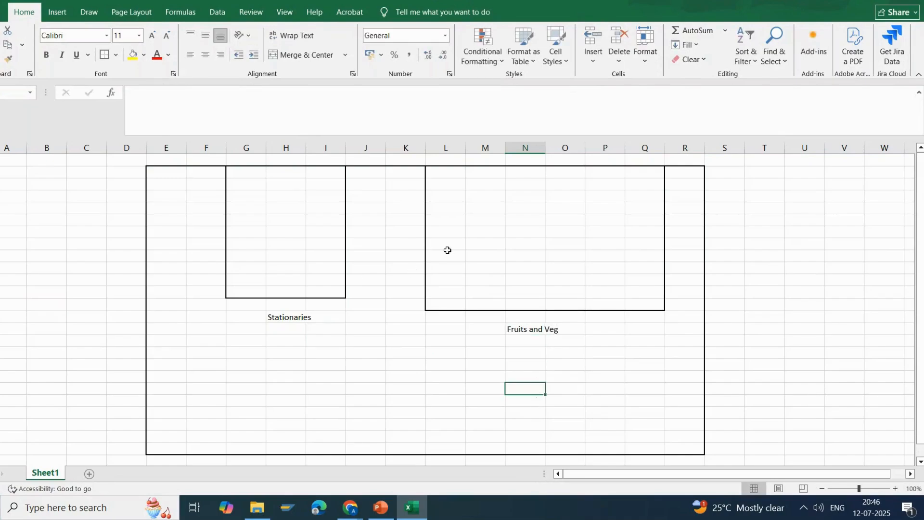
Split the Fruits and Veg block into two sections by outlining its lower seven rows across columns L to Q.
drag(440, 232, 656, 303)
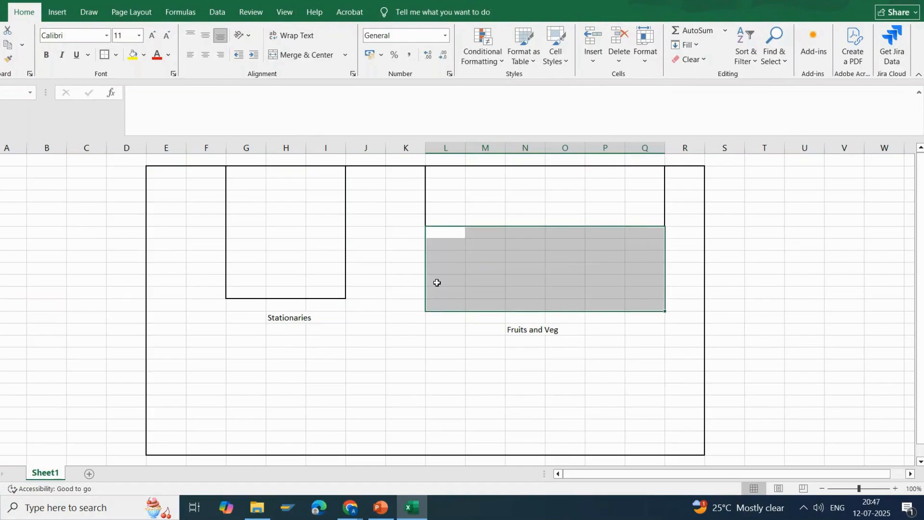
click(489, 277)
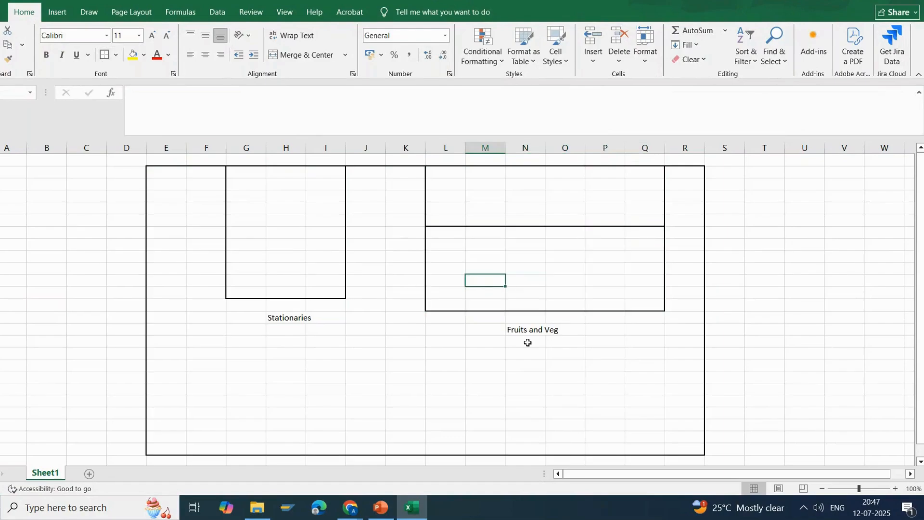
click(522, 206)
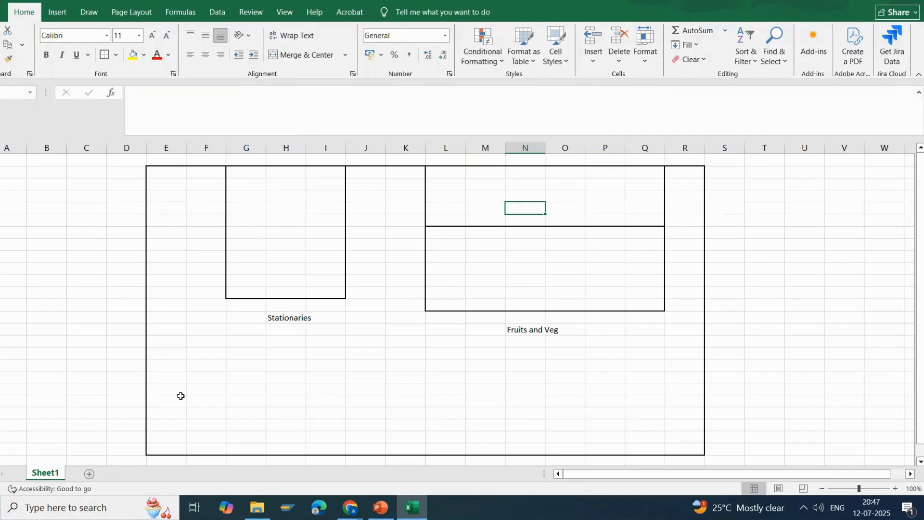
Fill a column D cell just outside the frame's lower corner yellow and outline the three-row block beside it in column E.
click(126, 423)
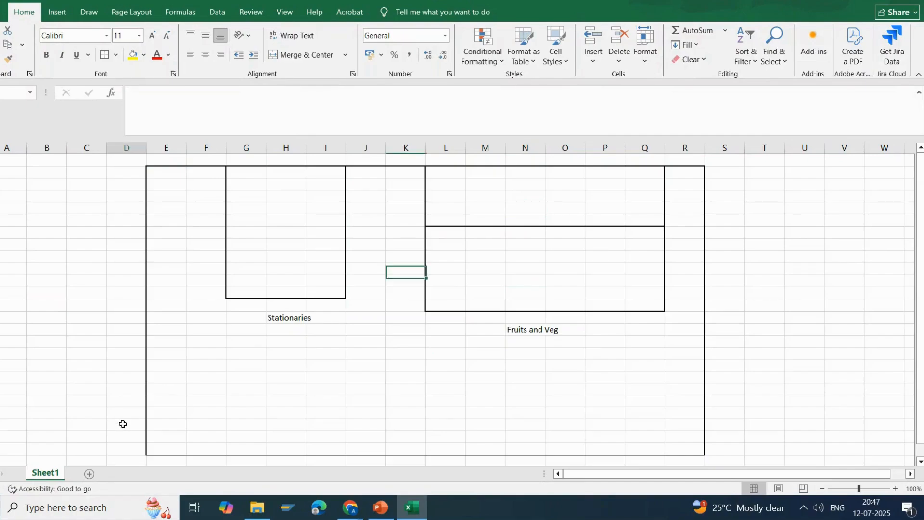
click(133, 54)
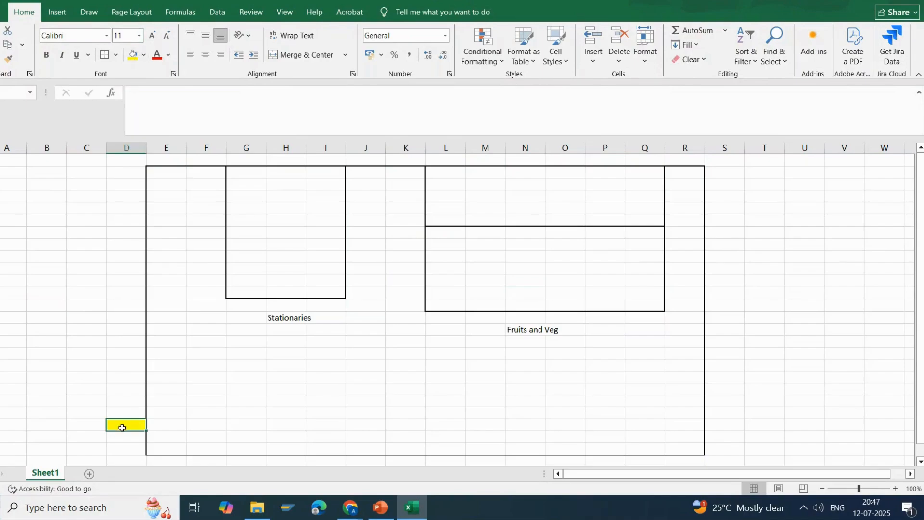
drag(173, 415, 179, 431)
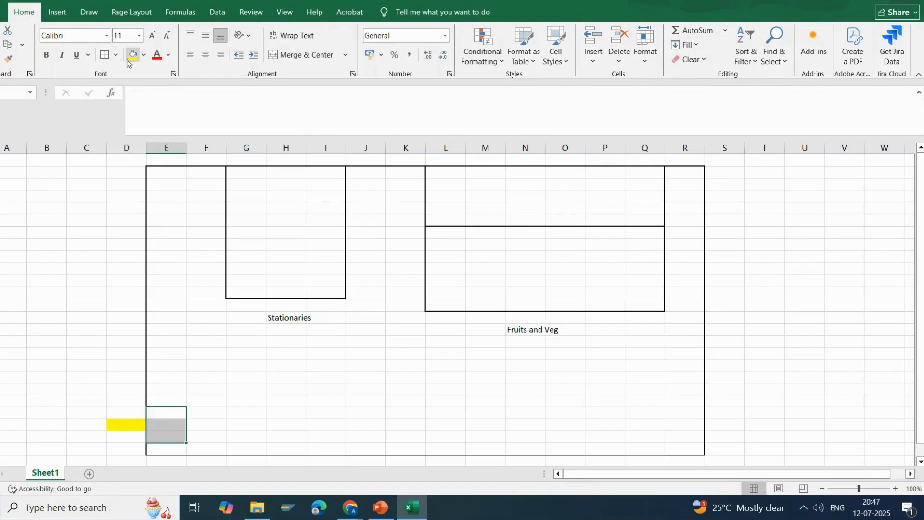
click(105, 55)
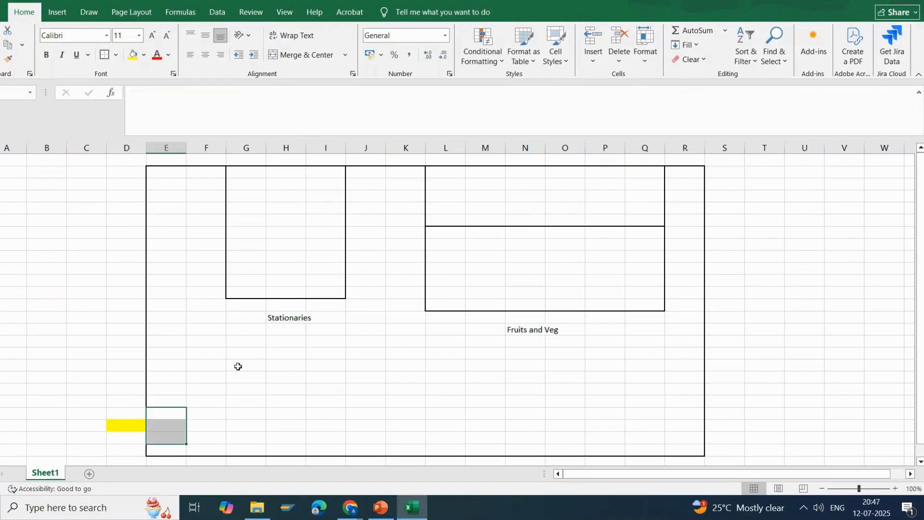
click(256, 415)
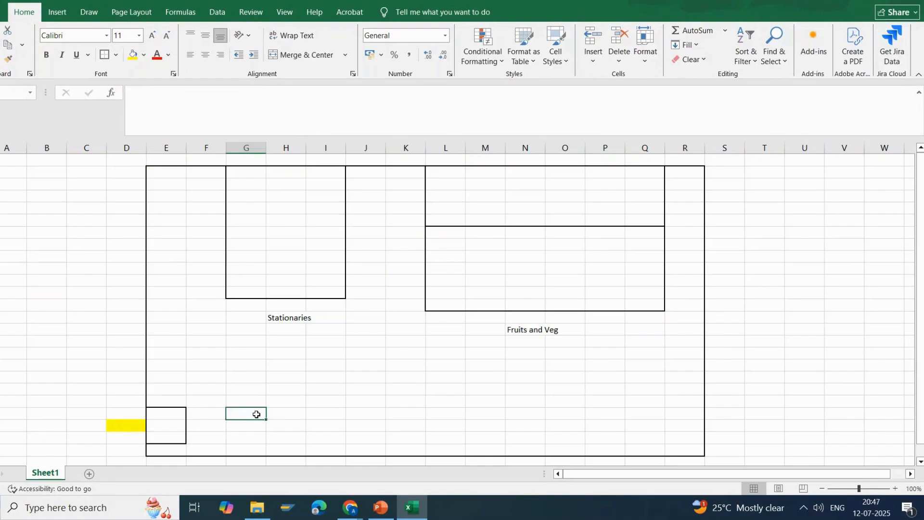
Draw a straight arrow from the small column E block to column M in the lower section of the Fruits and Veg block.
click(61, 14)
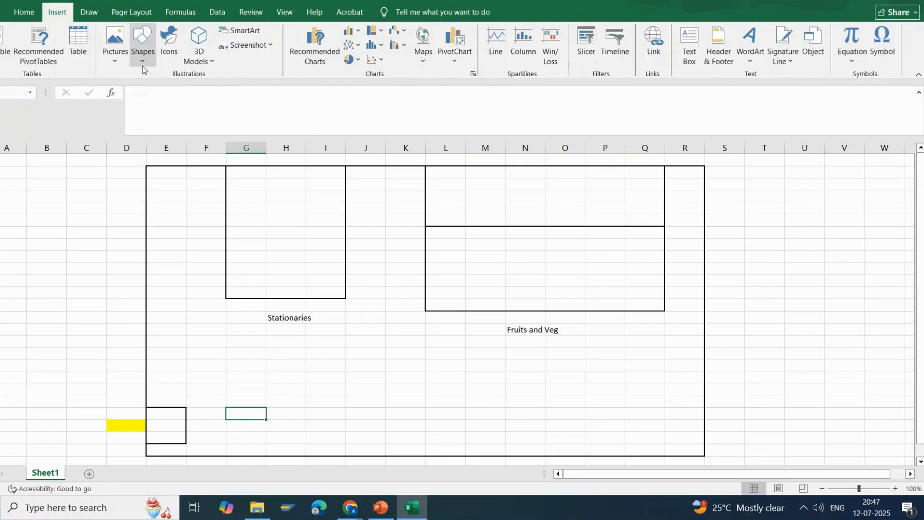
click(142, 43)
click(168, 90)
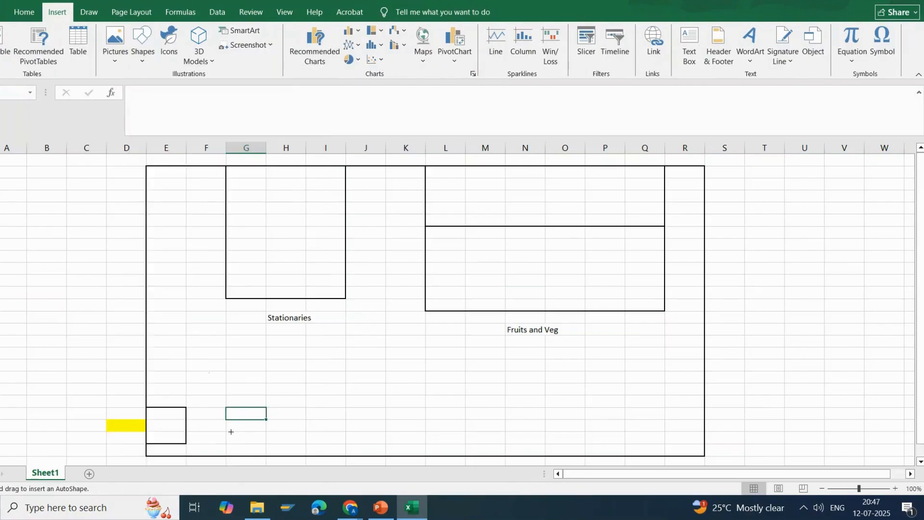
drag(187, 424, 493, 278)
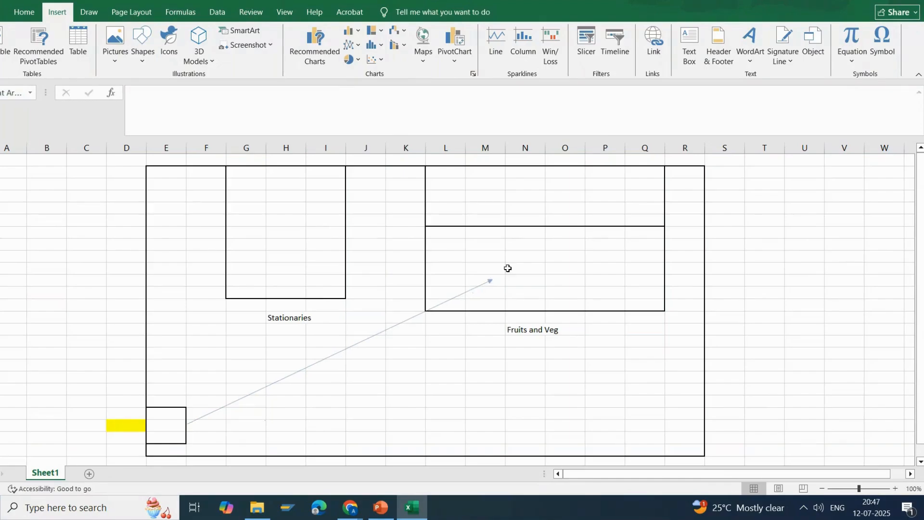
click(503, 285)
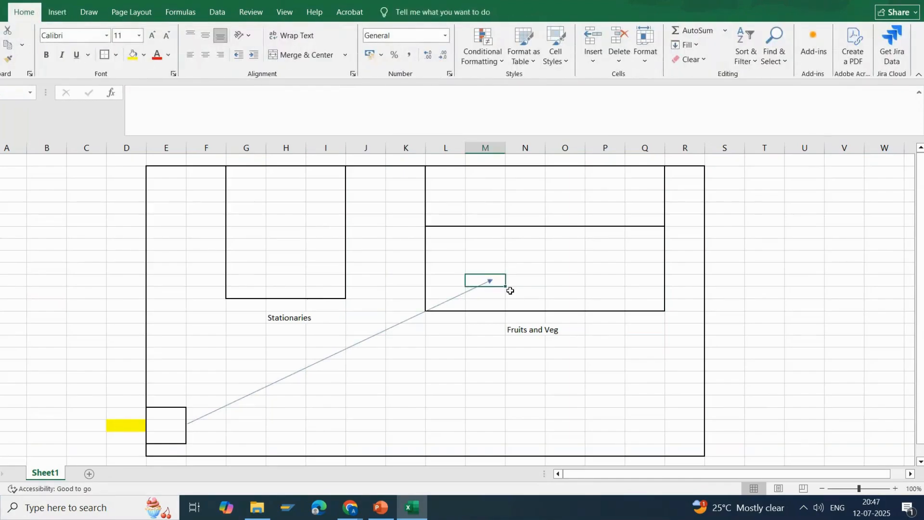
click(512, 362)
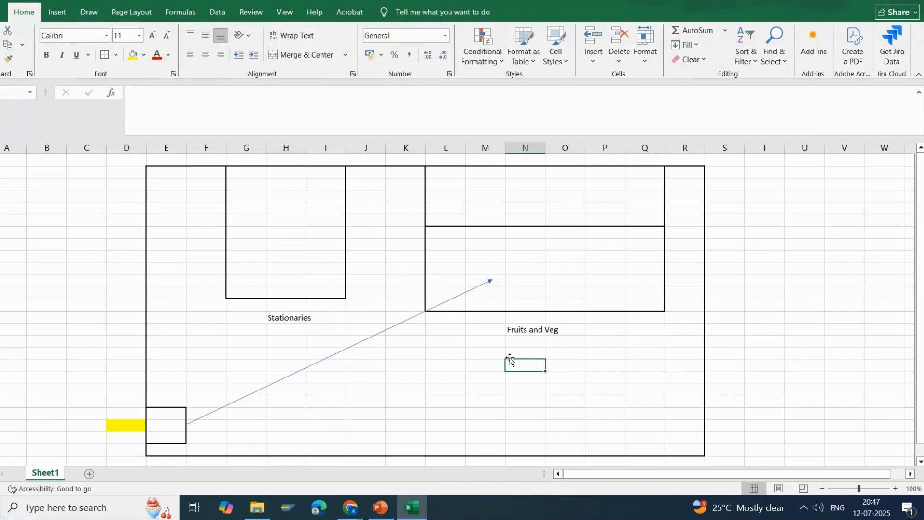
click(202, 392)
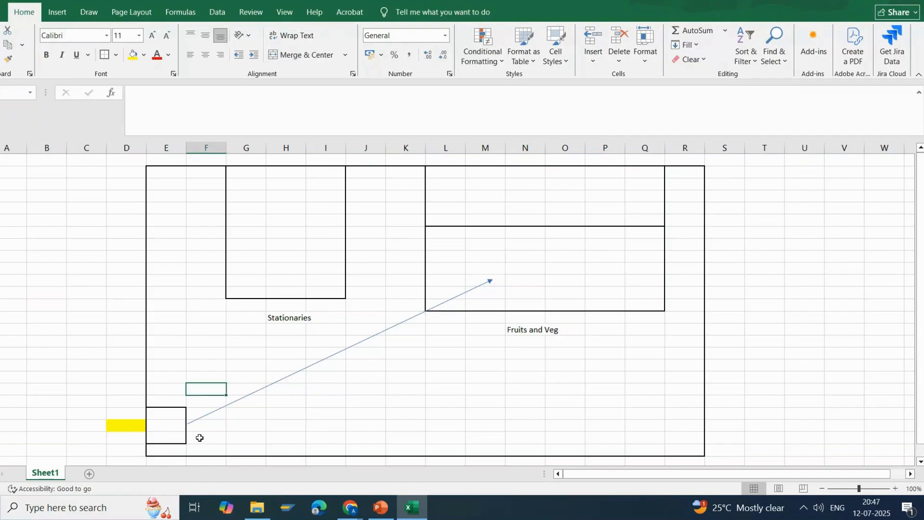
click(491, 269)
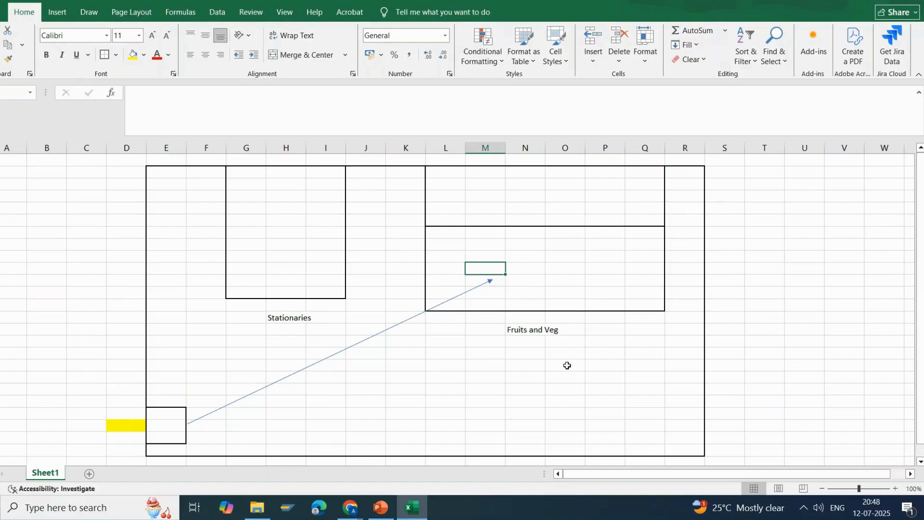
click(489, 368)
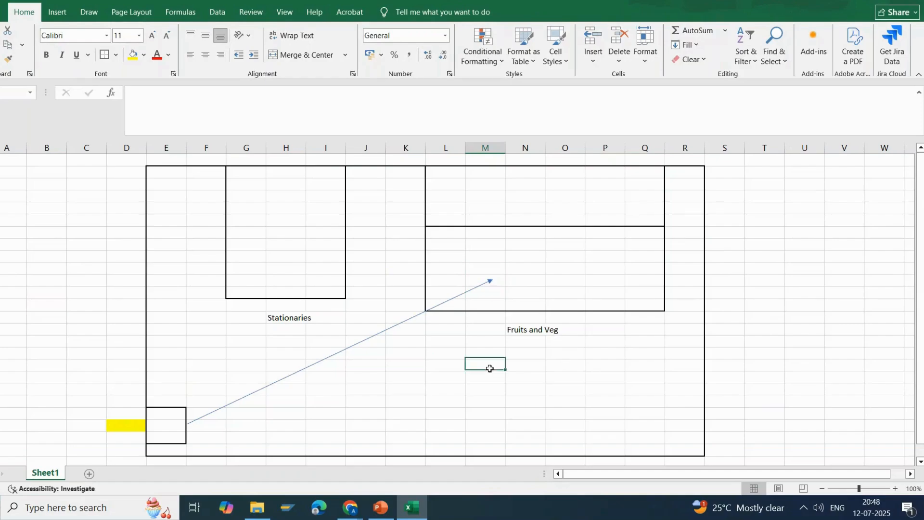
click(193, 408)
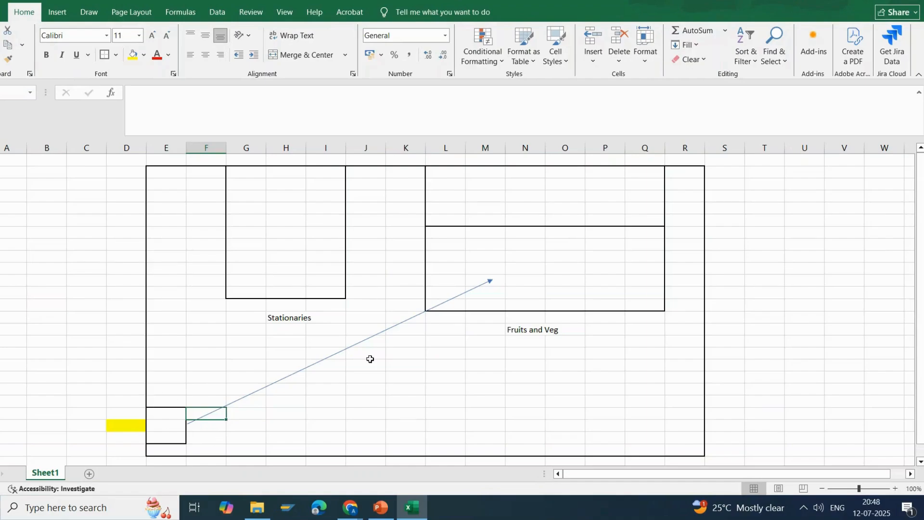
Outline the column M cell just above the arrow's tip in the Fruits and Veg block.
click(492, 266)
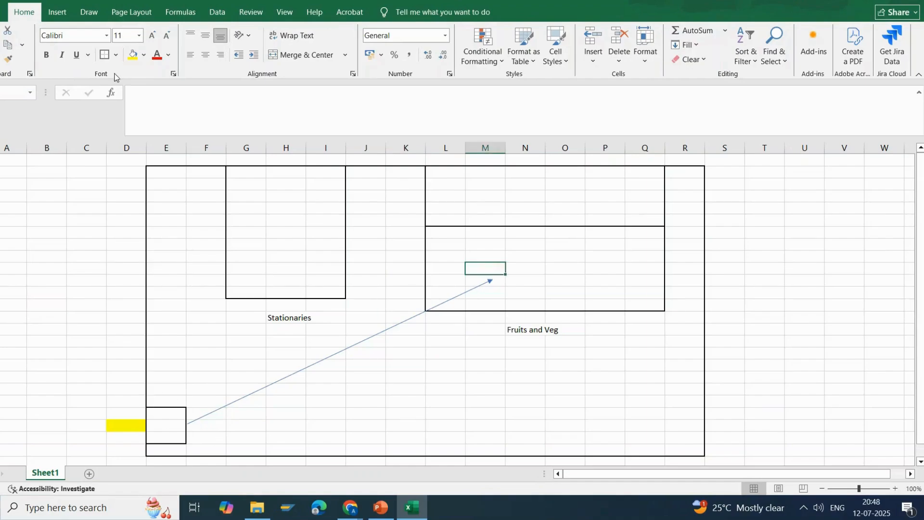
click(556, 440)
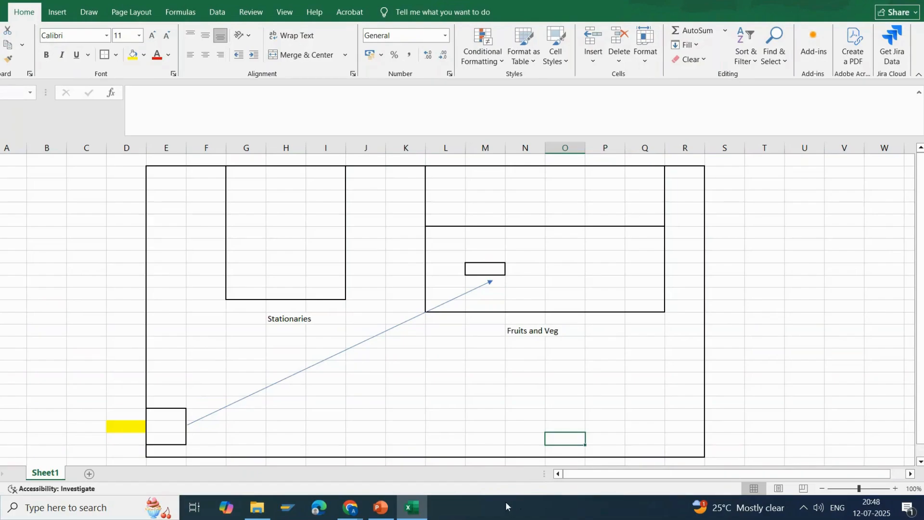
Compare the Organisation Structure in EWM slide in PowerPoint with the Excel layout's whole frame, Fruits and Veg block and its upper section.
click(381, 508)
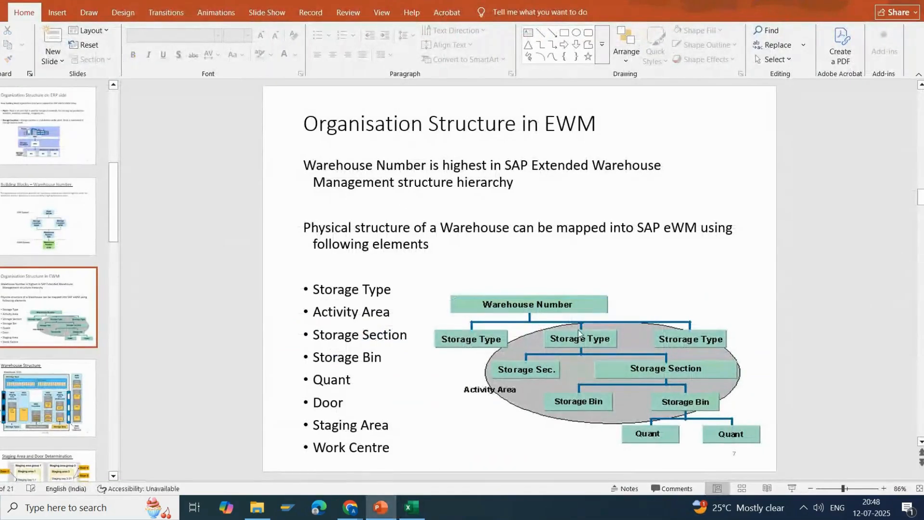
key(alt+Tab)
drag(165, 171, 693, 449)
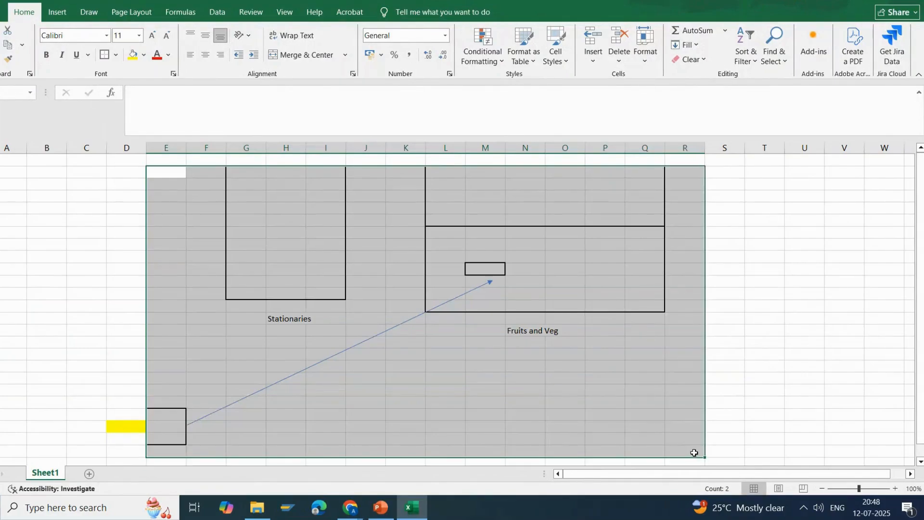
drag(434, 178, 647, 309)
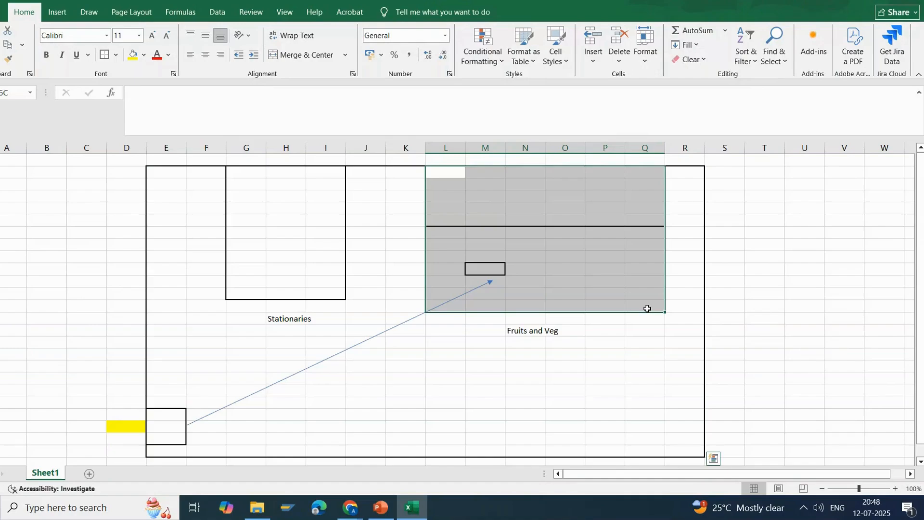
drag(445, 172, 639, 223)
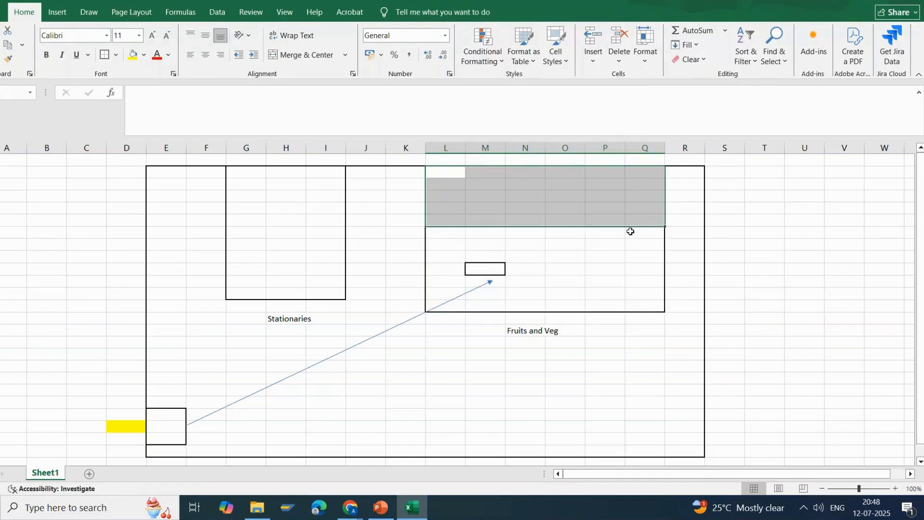
Label the outlined column M cell SB and enter SS in column K beside the Fruits and Veg block.
click(484, 269)
text(SB)
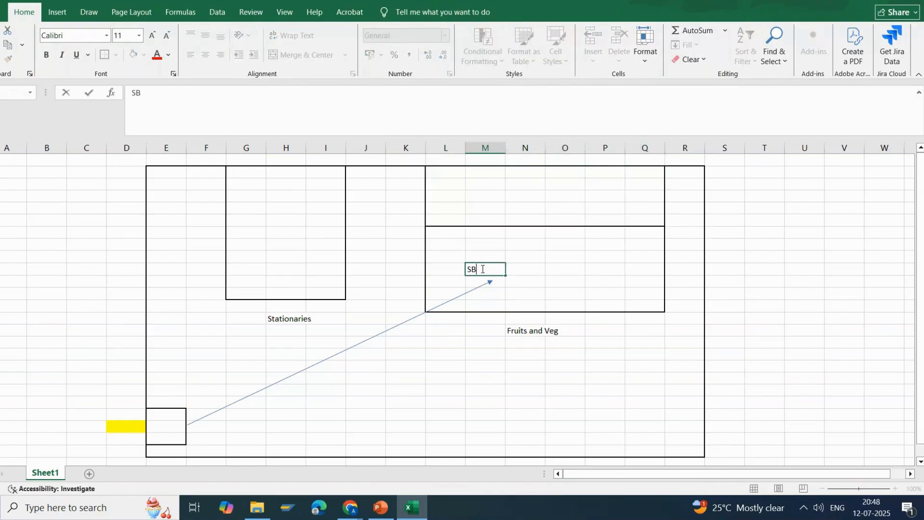
click(493, 414)
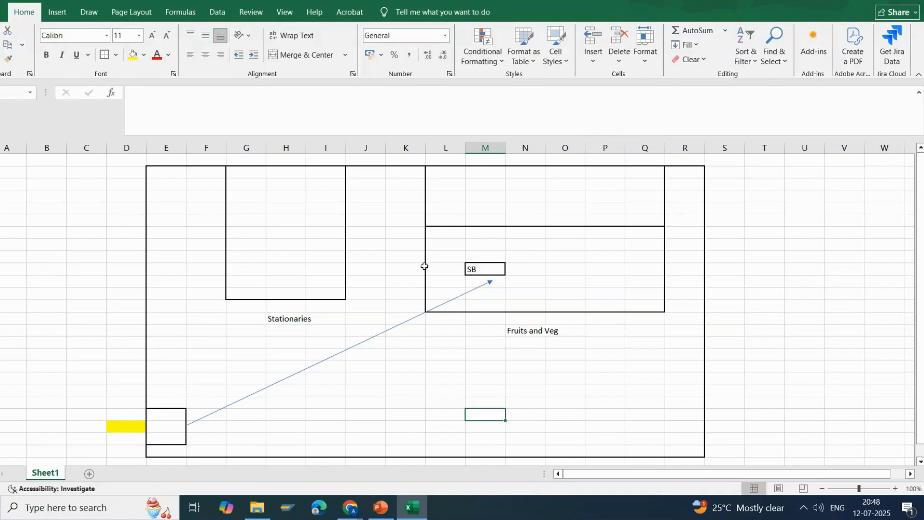
click(405, 257)
text(SS)
Enter ST in the column P cell directly below the Fruits and Veg block.
click(622, 321)
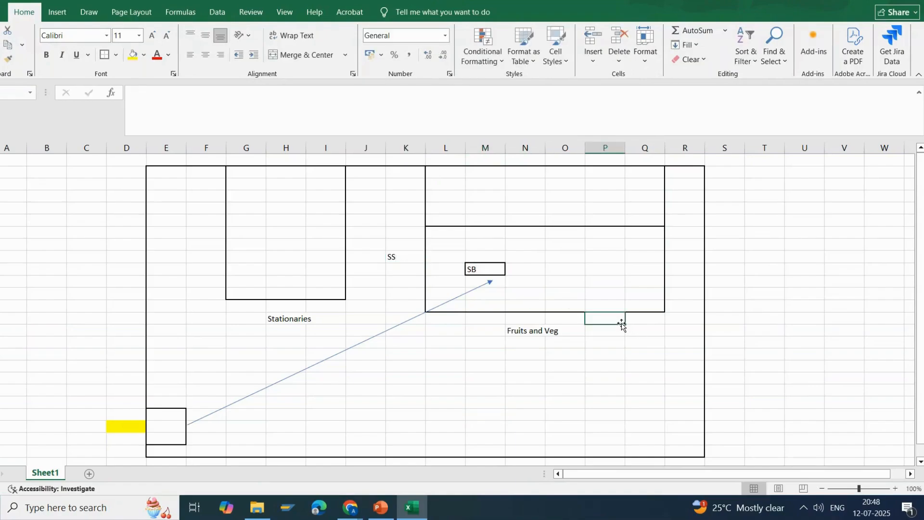
double_click(622, 321)
text(ST)
click(585, 394)
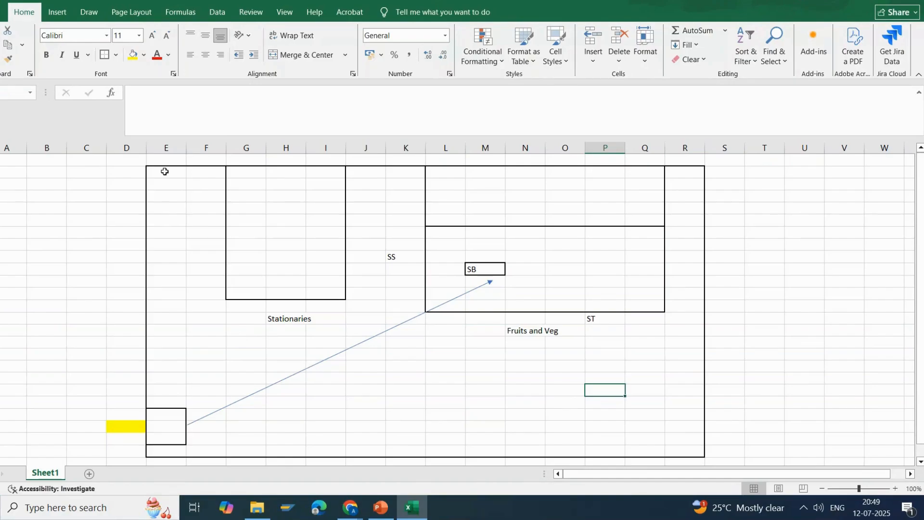
Compare the Stationaries area with the Organization Structure on ERP side slide in PowerPoint, and return to the Excel layout.
drag(165, 171, 378, 290)
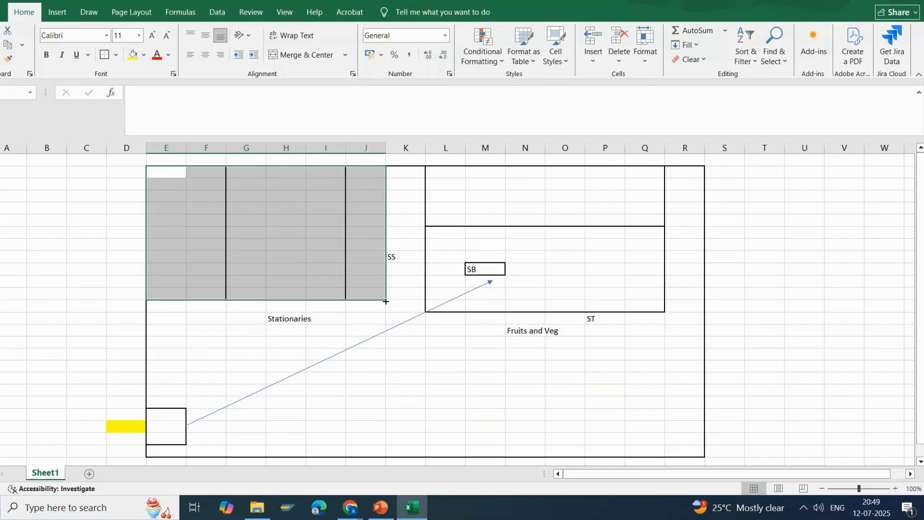
click(478, 395)
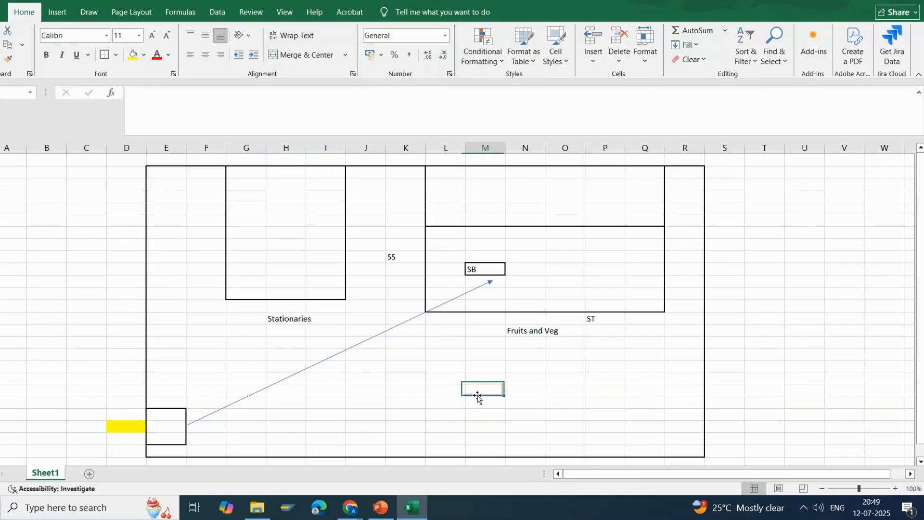
click(387, 509)
click(48, 125)
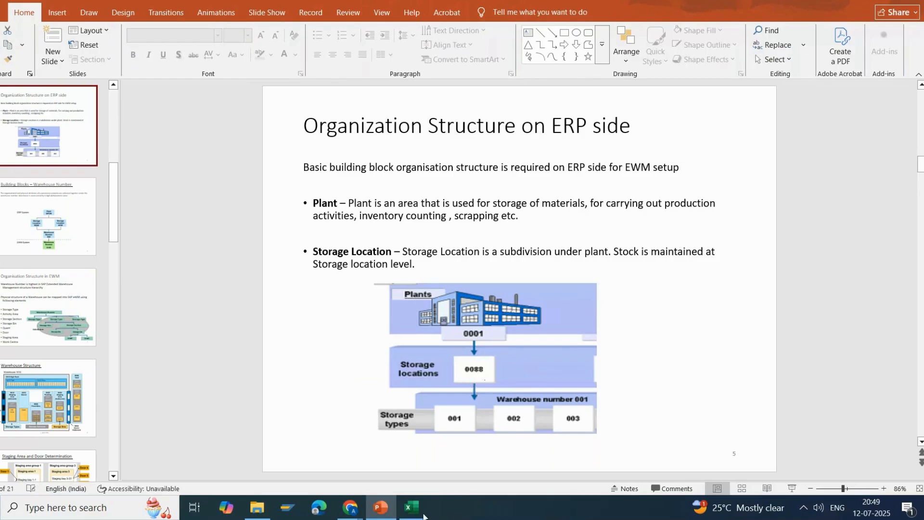
click(409, 509)
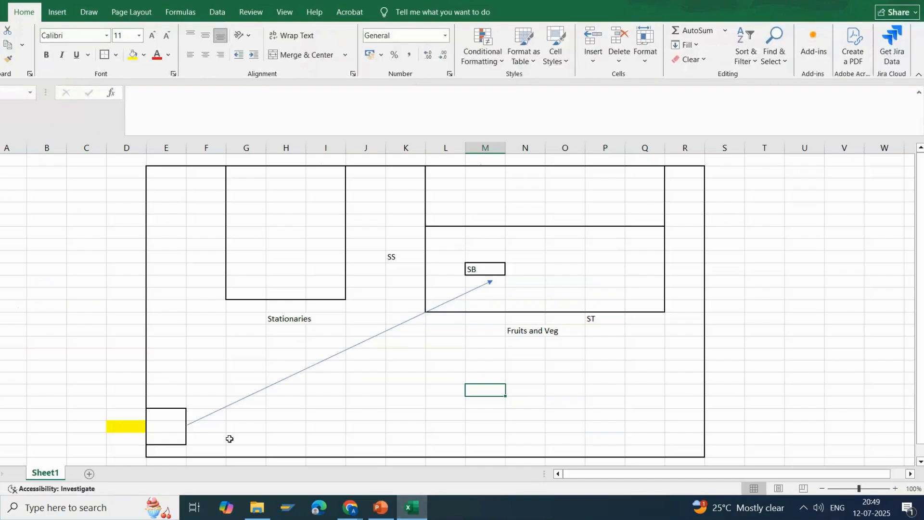
Examine the small column E block, the SS label and the Stationaries and Fruits and Veg blocks in the layout.
drag(159, 413, 158, 441)
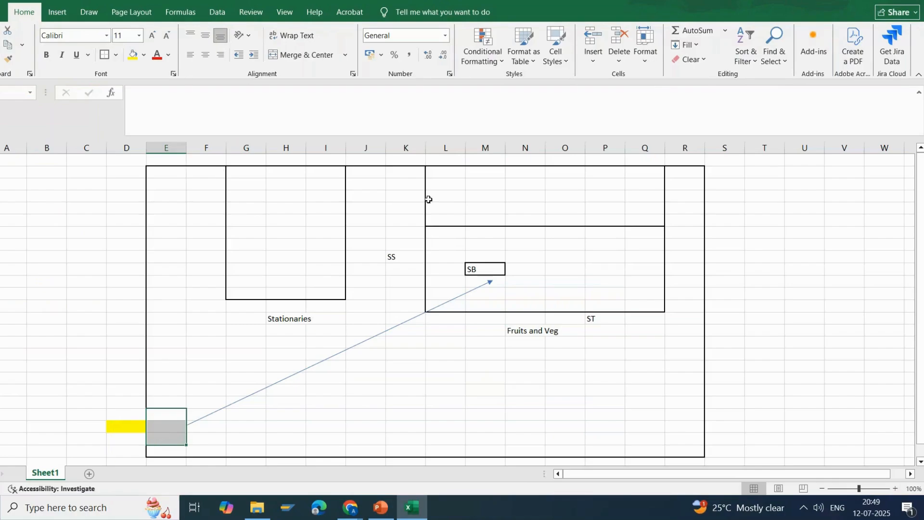
click(391, 254)
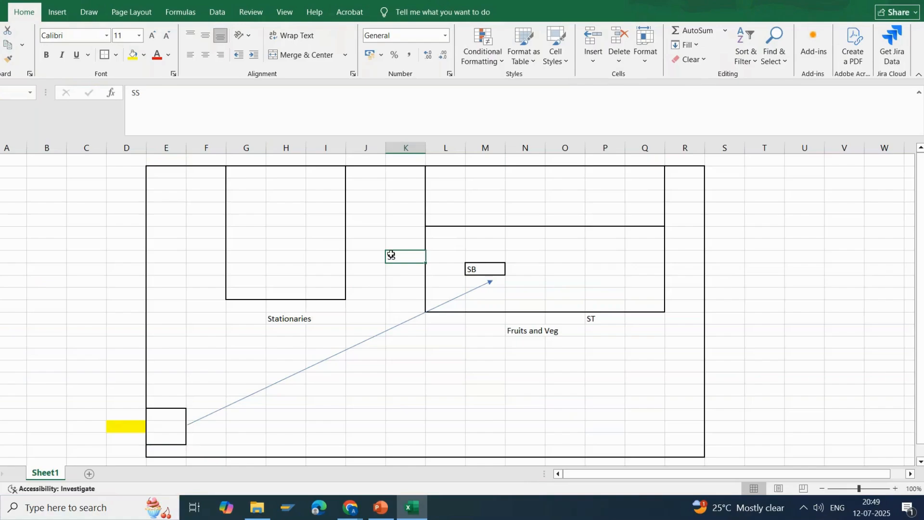
click(256, 210)
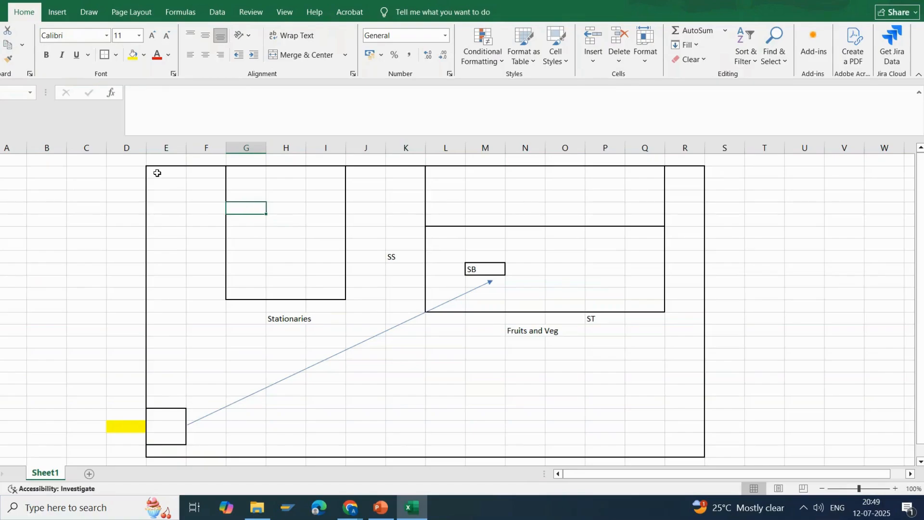
click(169, 391)
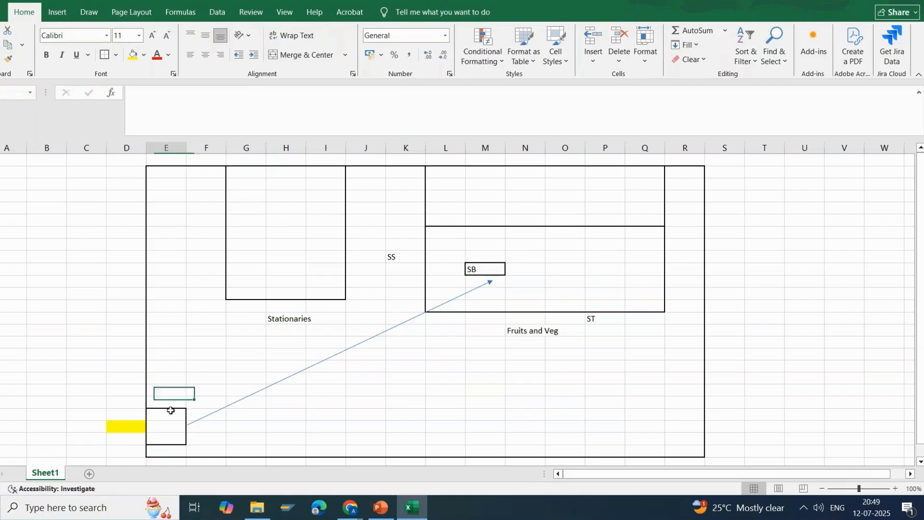
drag(166, 414, 162, 445)
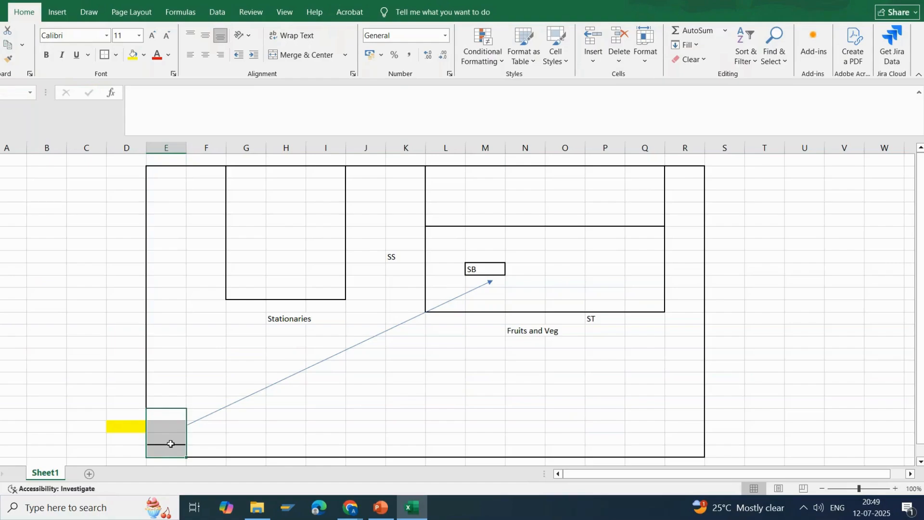
click(384, 427)
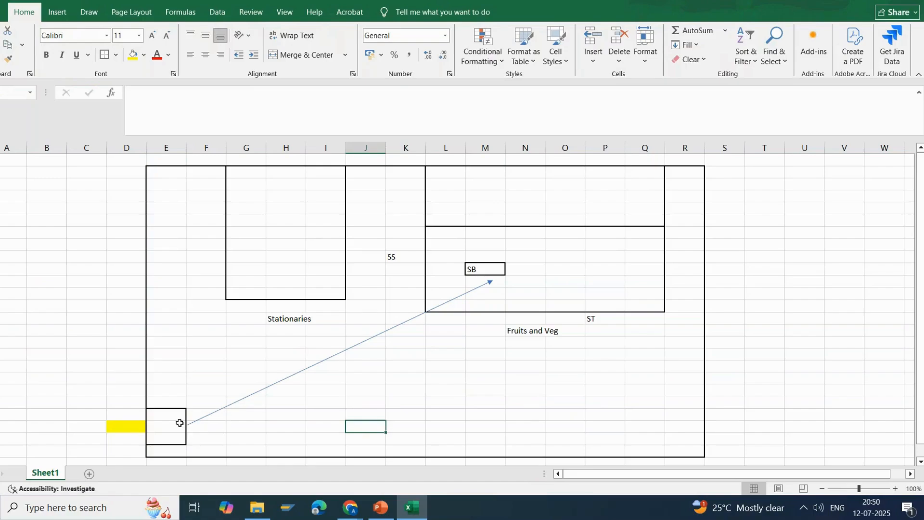
click(256, 234)
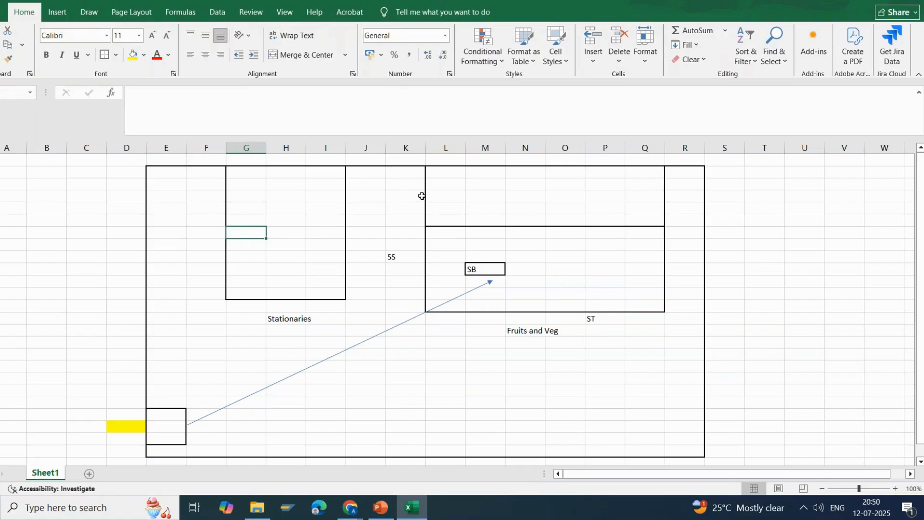
click(478, 196)
click(607, 281)
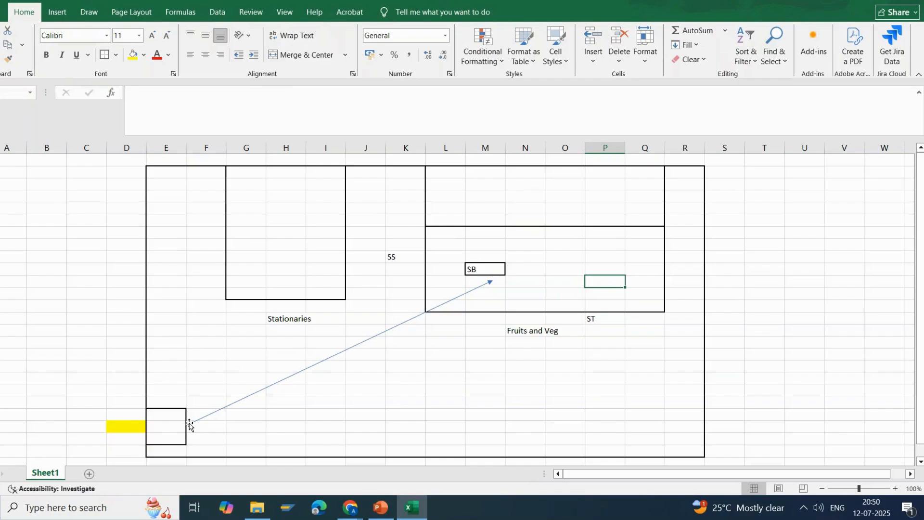
Trace the arrow's route from the cells beside the small column E block to the SB cell.
drag(192, 404, 193, 417)
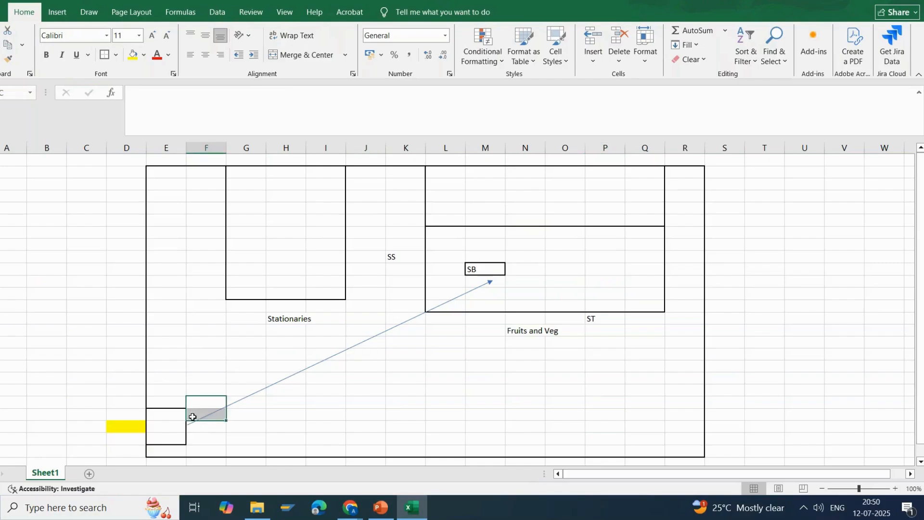
click(208, 449)
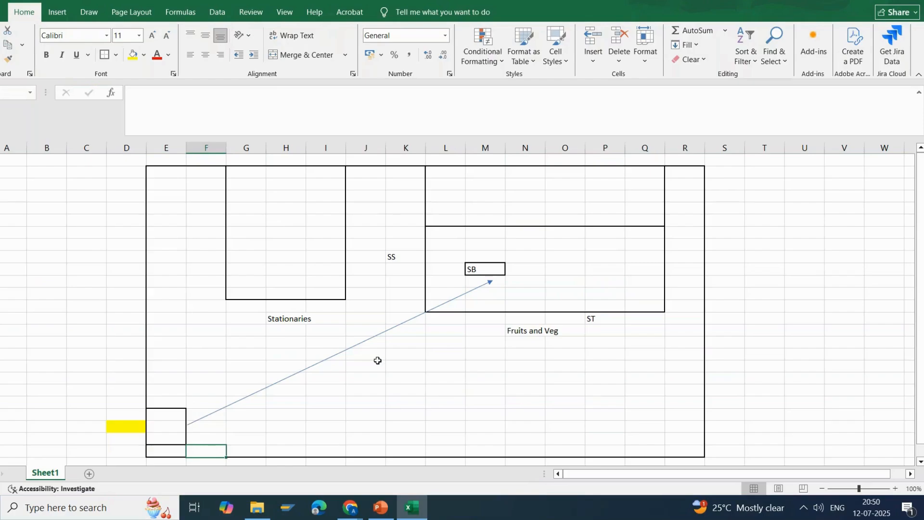
drag(202, 401, 200, 415)
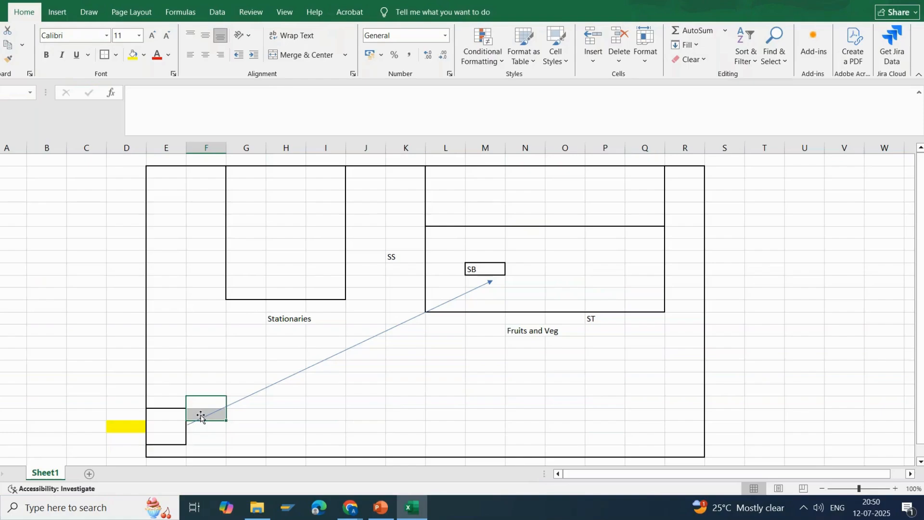
click(494, 265)
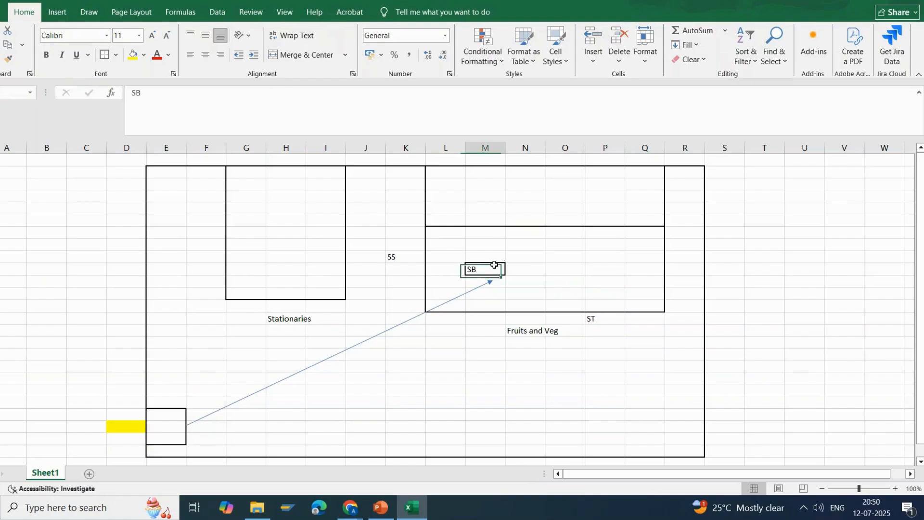
drag(494, 264, 494, 264)
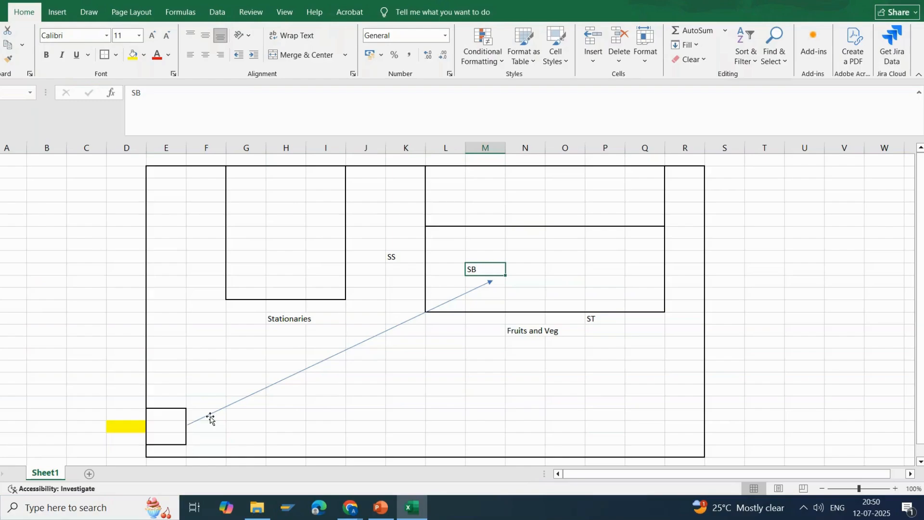
click(207, 400)
click(491, 272)
Outline a second frame across columns E to P, about 21 rows high, one row below the first layout.
scroll(489, 277, down, 2)
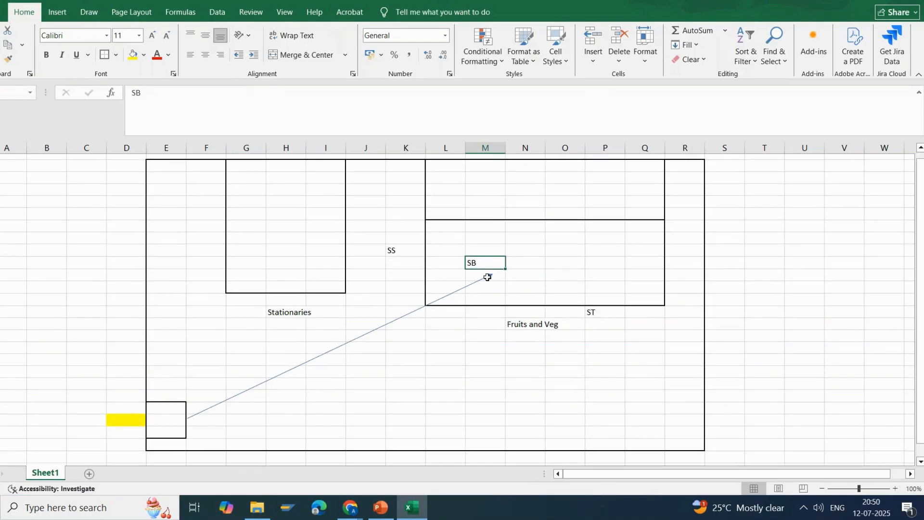
scroll(486, 277, up, 2)
scroll(485, 281, down, 7)
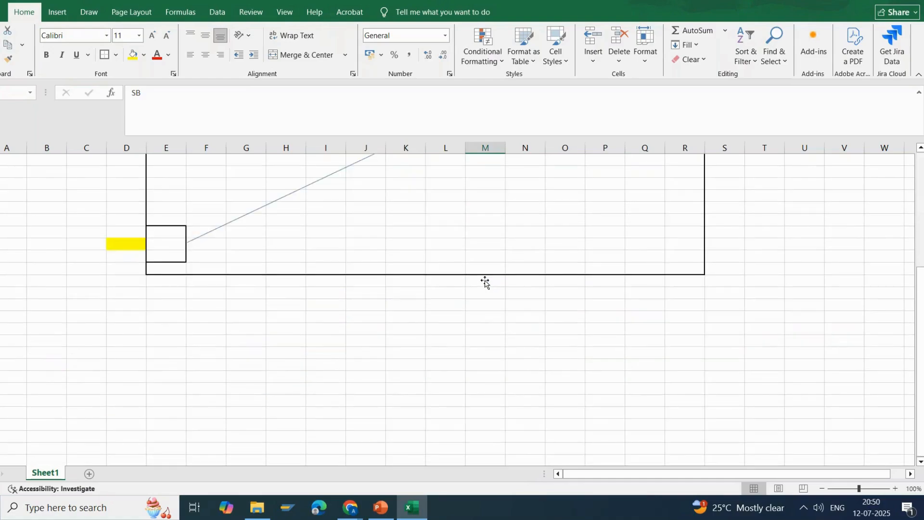
drag(183, 219, 613, 421)
scroll(594, 430, down, 1)
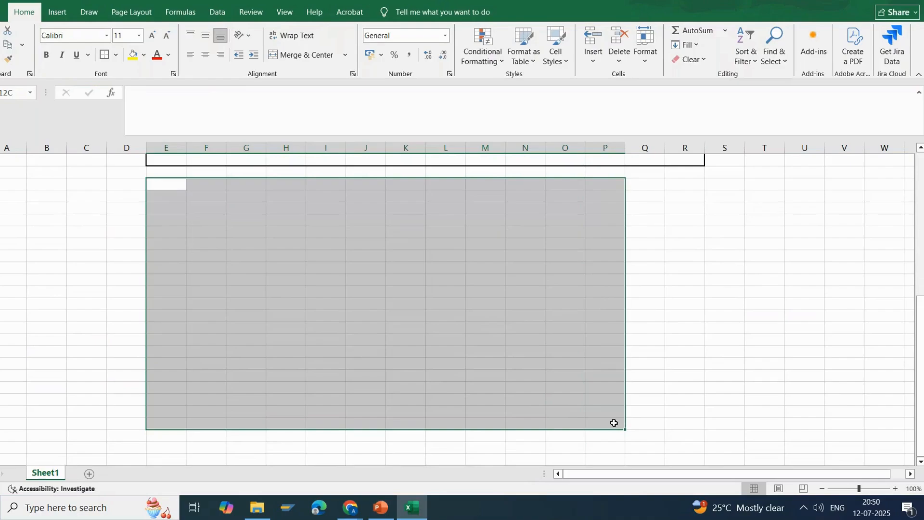
click(115, 55)
click(100, 52)
click(100, 54)
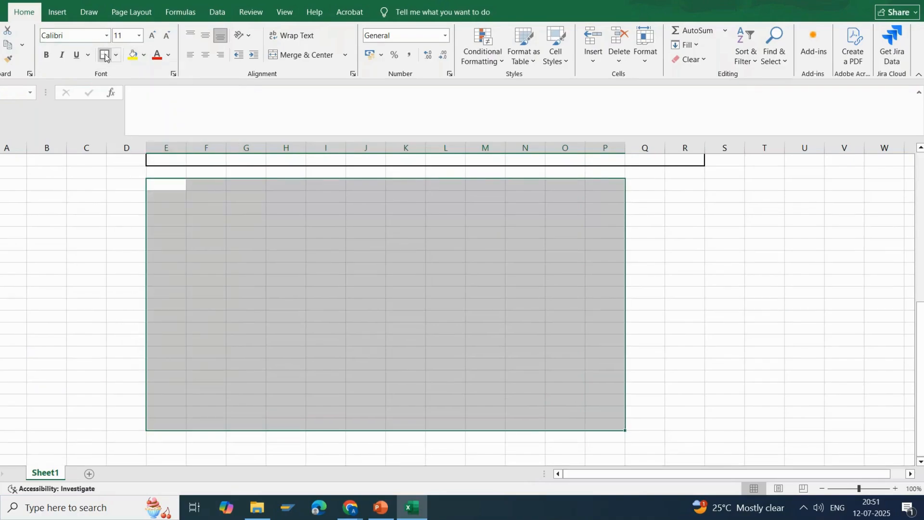
click(283, 230)
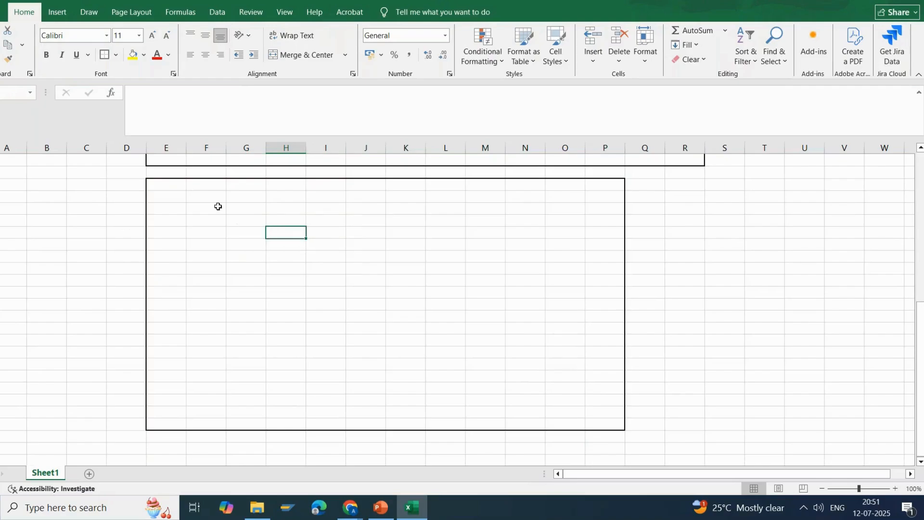
Outline a block across columns E to I in the second frame, from its second row down to its lower edge.
drag(183, 196, 331, 424)
click(100, 54)
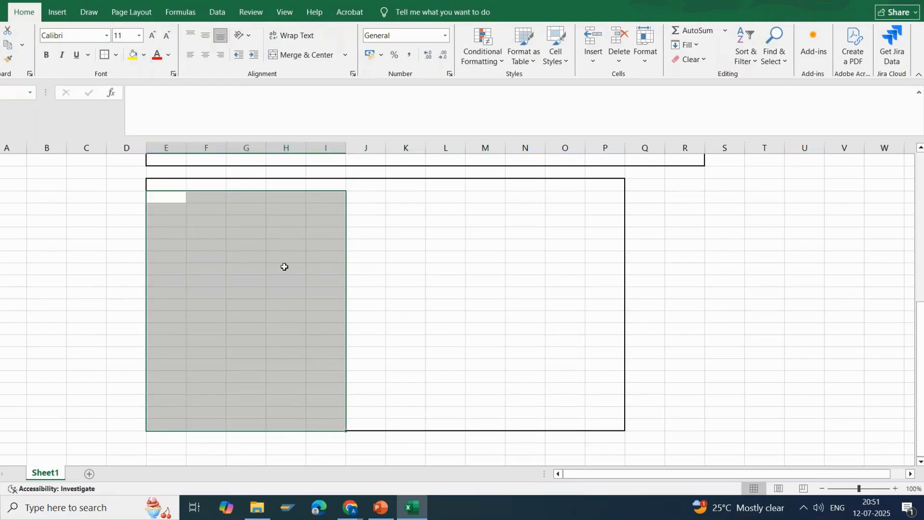
click(291, 283)
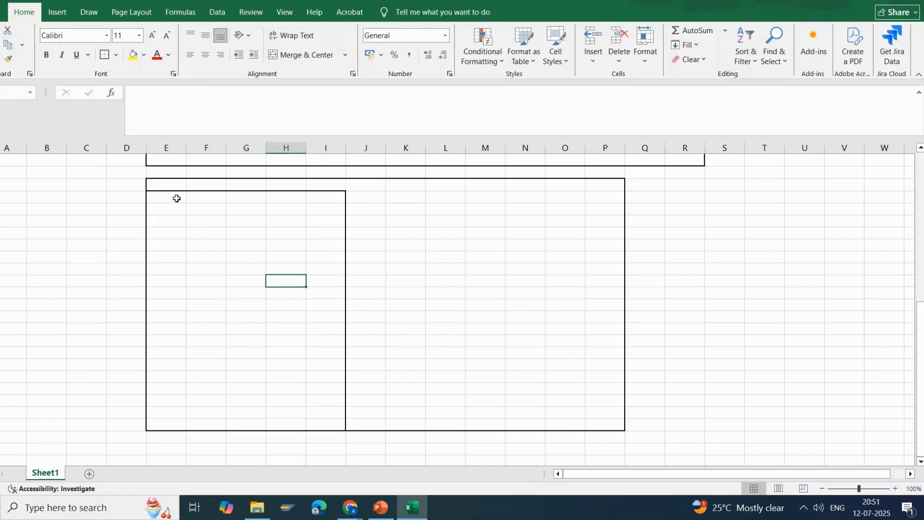
drag(177, 199, 322, 426)
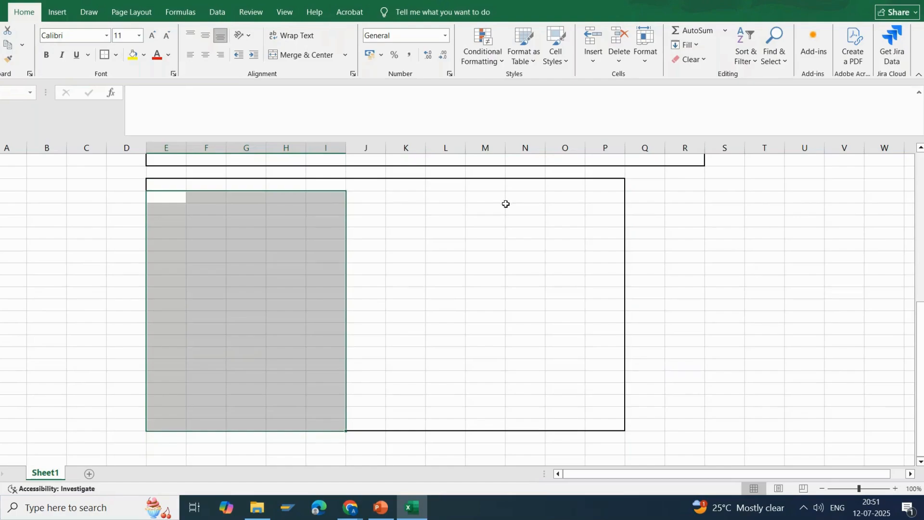
Outline a matching block across columns L to P in the second frame, down to its lower edge.
click(462, 198)
drag(462, 198, 615, 420)
click(105, 54)
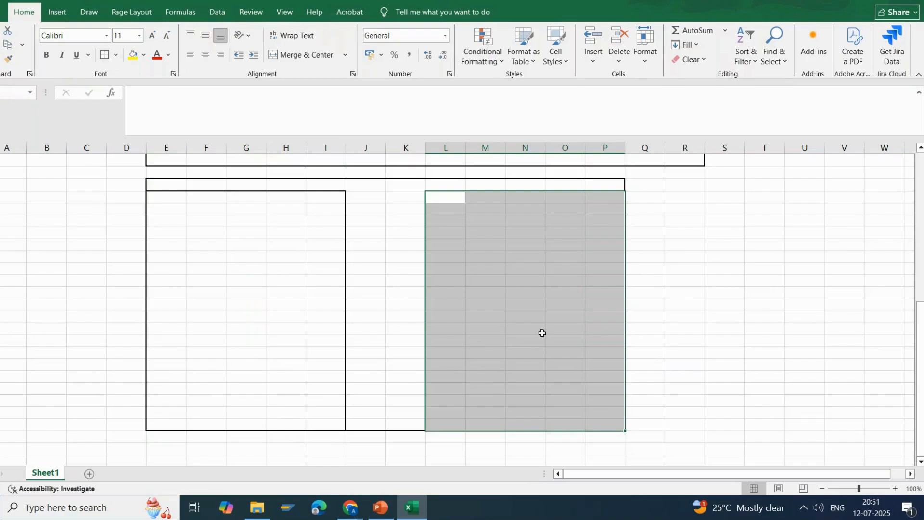
click(552, 353)
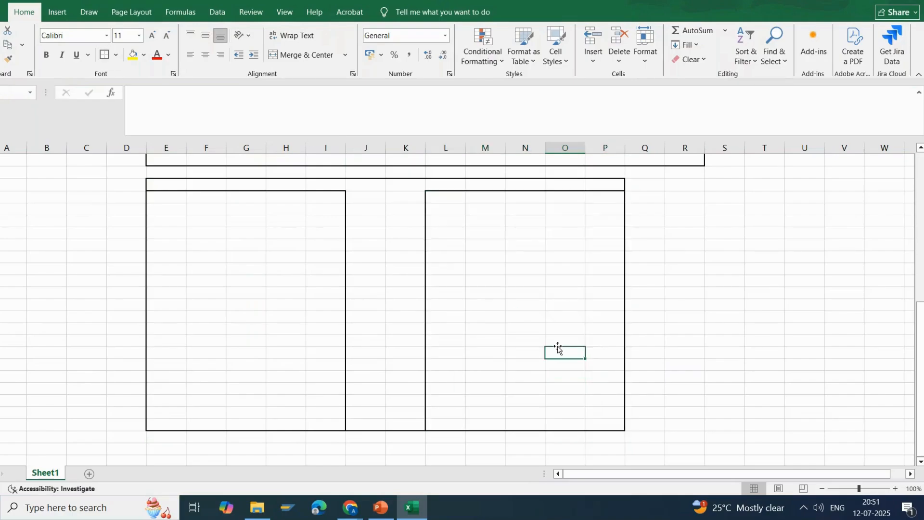
Divide the E to I block by outlining its lowest five rows and the six rows above them.
drag(169, 376, 322, 425)
click(104, 54)
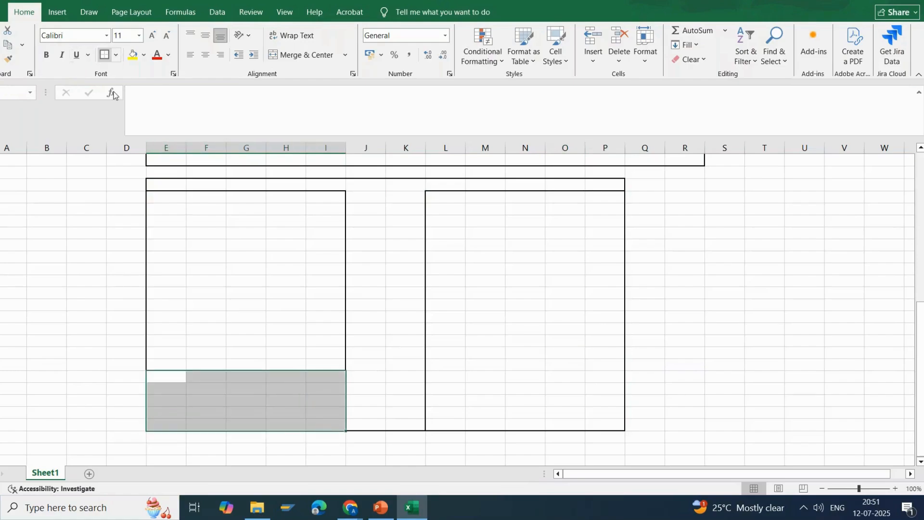
mouse_move(166, 308)
mouse_down()
mouse_move(166, 319)
mouse_move(306, 353)
mouse_move(316, 365)
mouse_up()
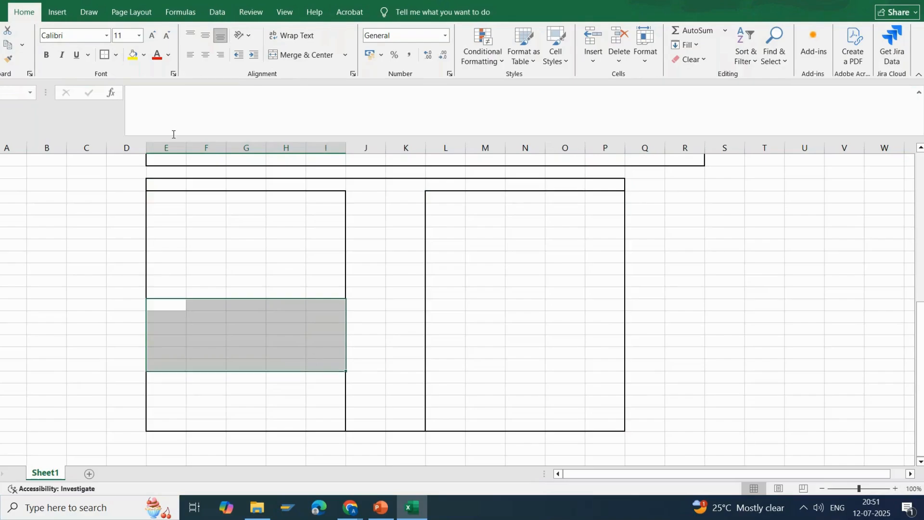
click(108, 56)
Label the blocks below the second frame with LT 1200 CC in column G and MT 1200 CC in column N.
click(243, 448)
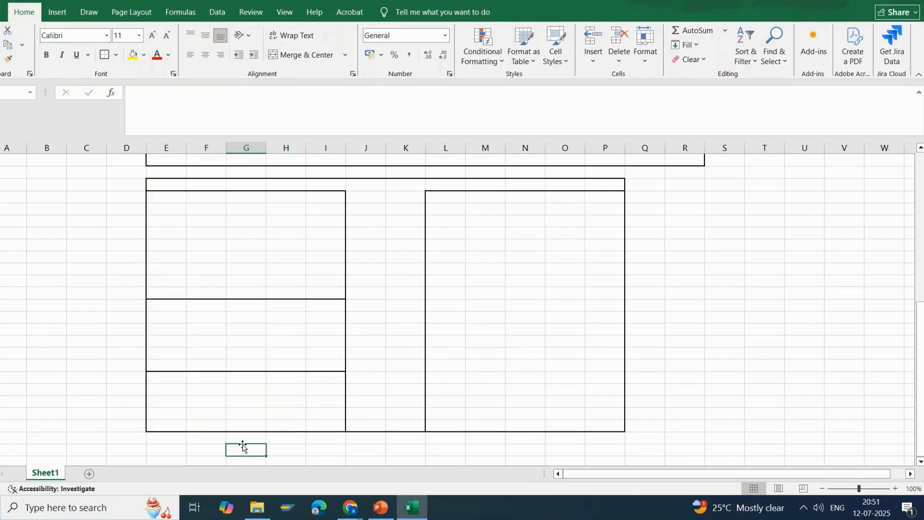
text(LT)
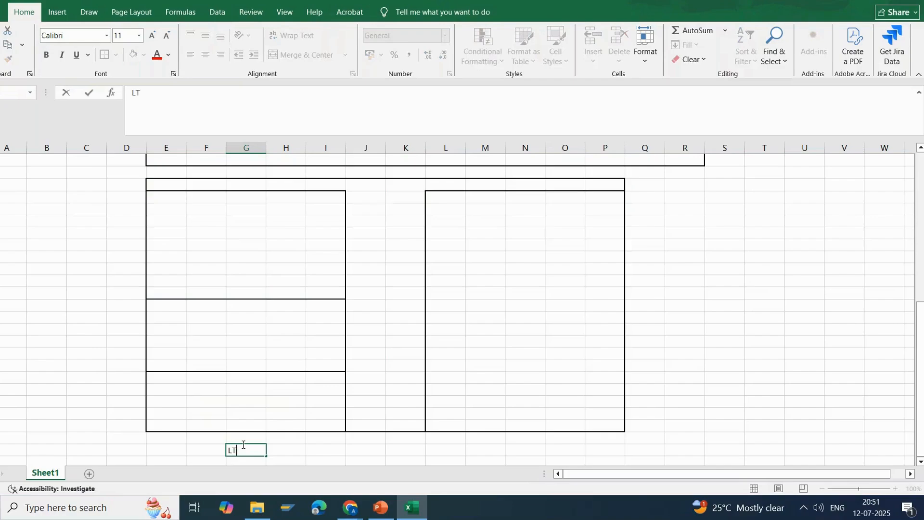
text( 1200 CC)
click(518, 449)
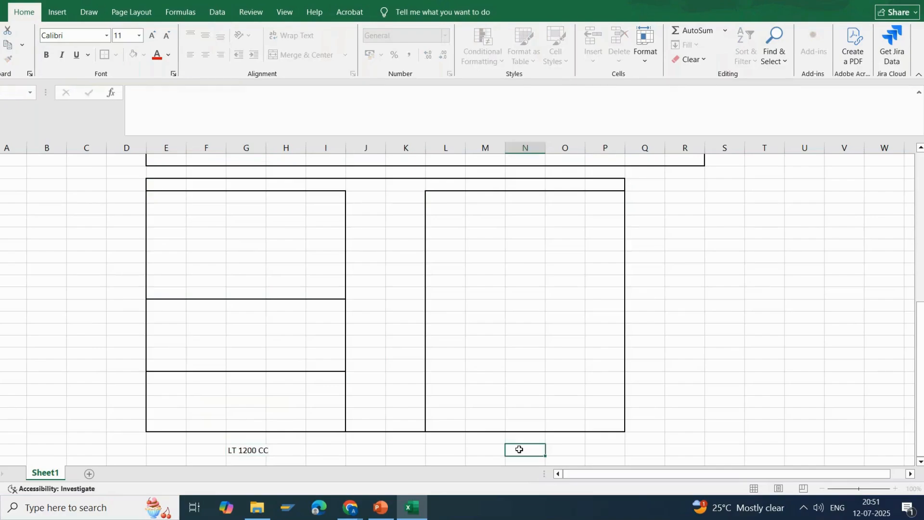
text(MT 1200 CC)
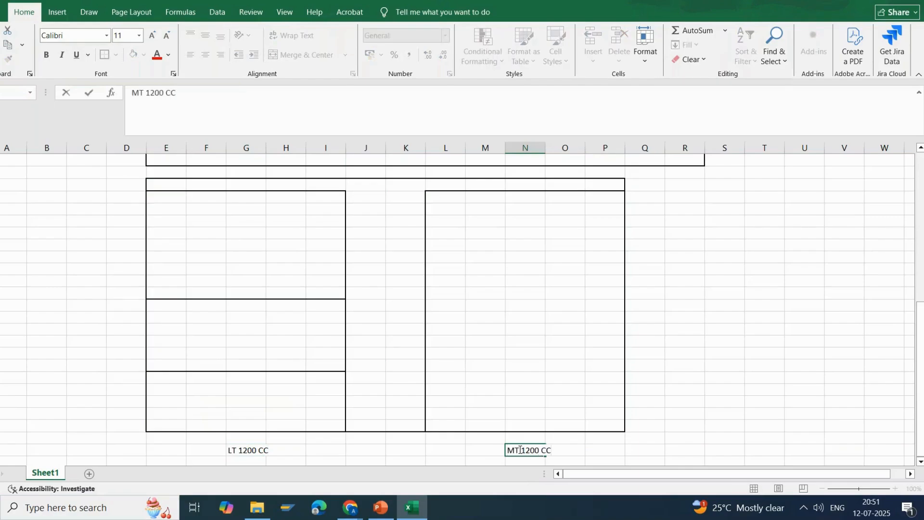
click(93, 423)
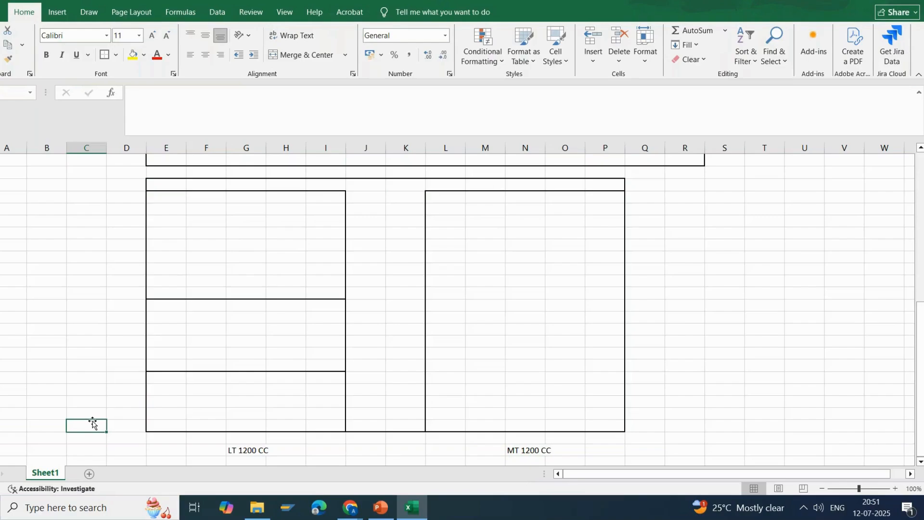
Divide the L to P block into three sections by outlining its middle eight rows below the first eight.
drag(460, 197, 614, 283)
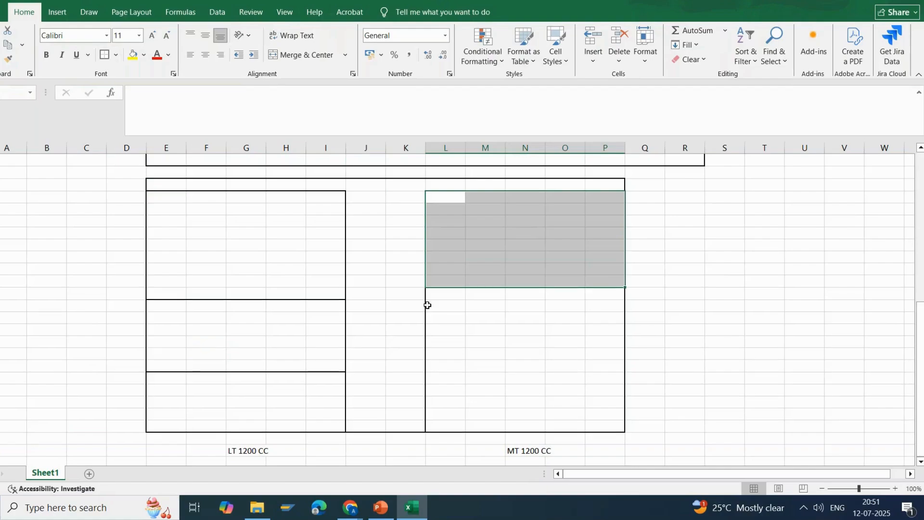
drag(447, 290, 600, 384)
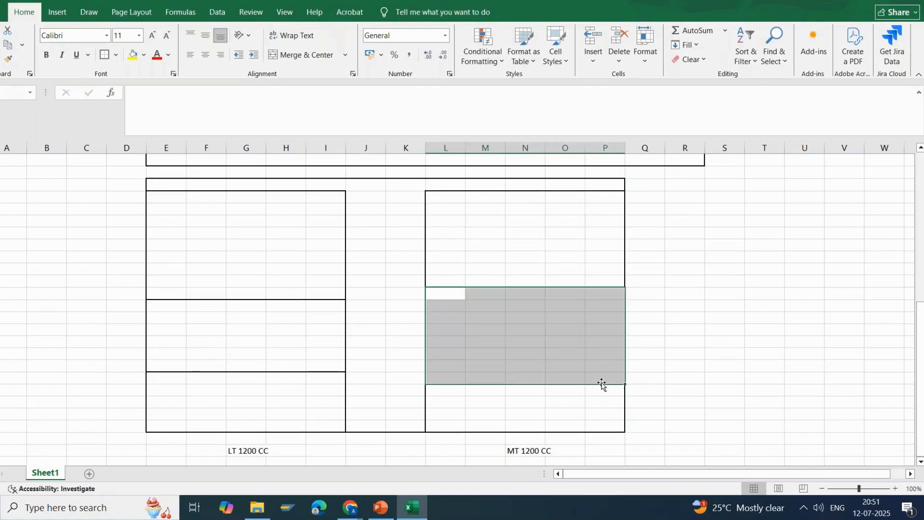
click(113, 55)
click(557, 316)
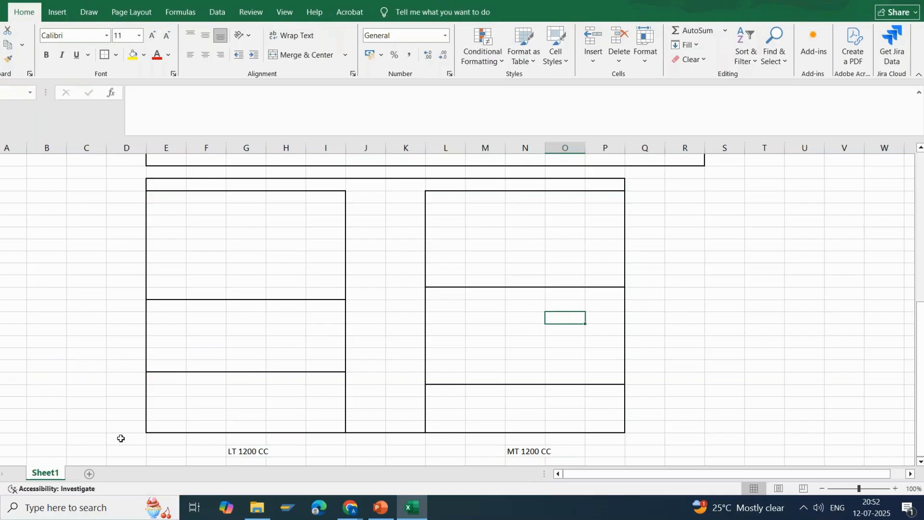
Highlight the whole L to P block and its middle section to point out the layout levels.
click(440, 197)
drag(440, 196, 623, 427)
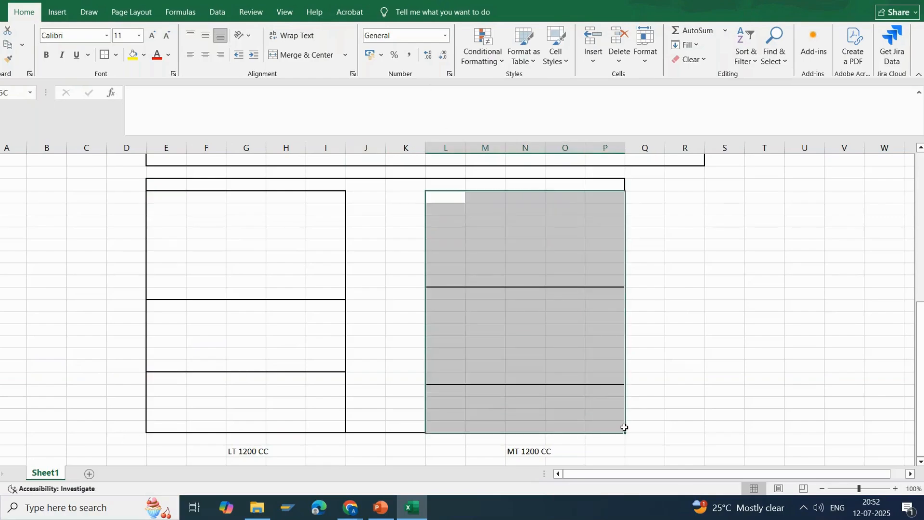
drag(440, 298, 615, 376)
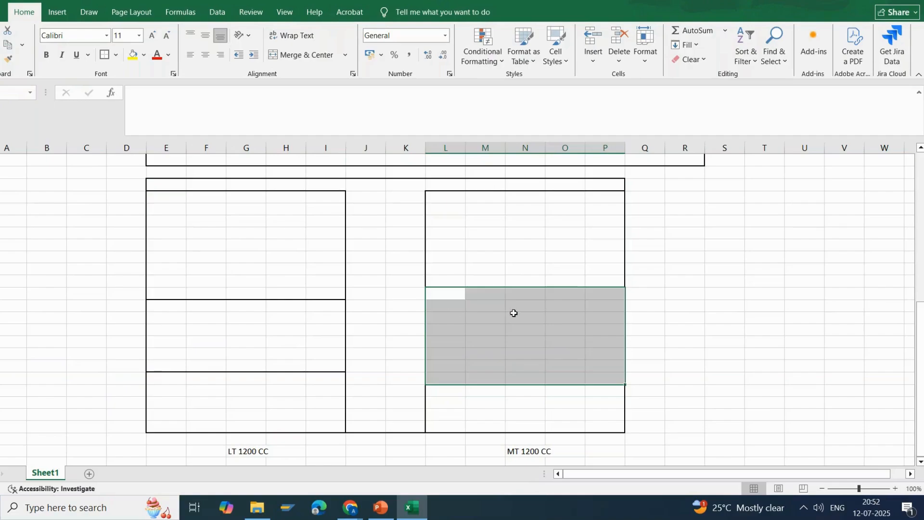
Enter the sample bin coordinate 01-02-01 in column N, in the third row of the L to P block's middle section.
click(537, 318)
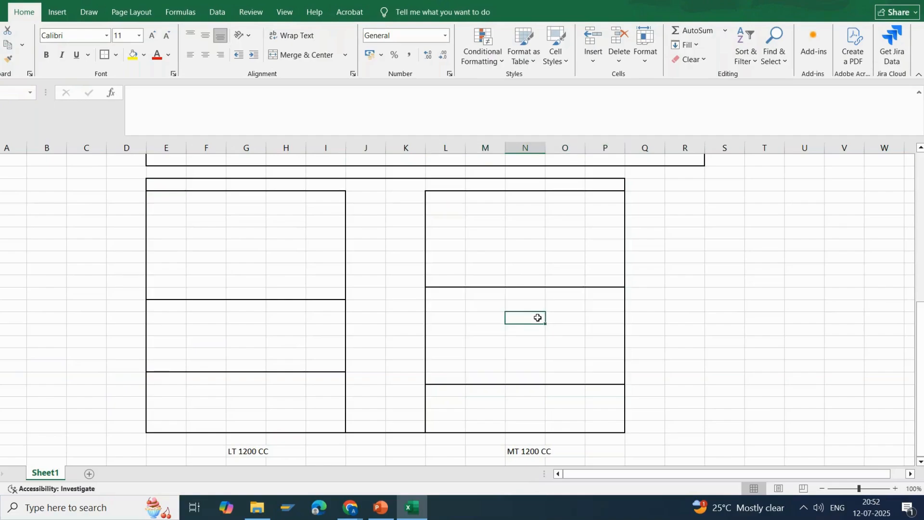
text(0)
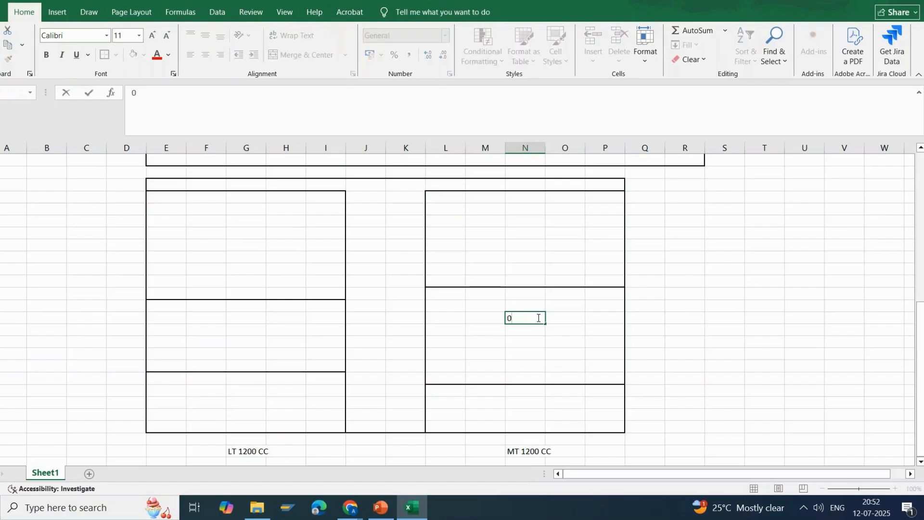
text(1-02-01)
key(Return)
click(541, 317)
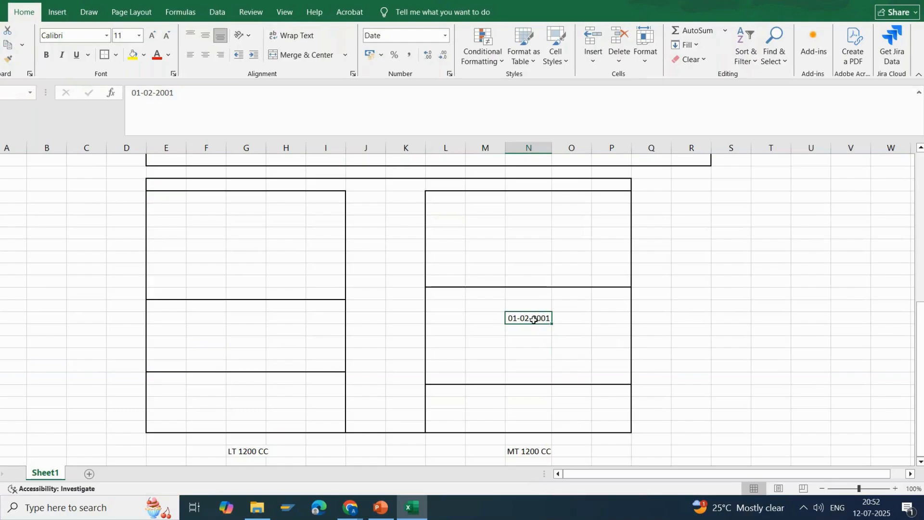
Revisit the first layout and select the cell beside the SB storage bin.
scroll(553, 317, up, 3)
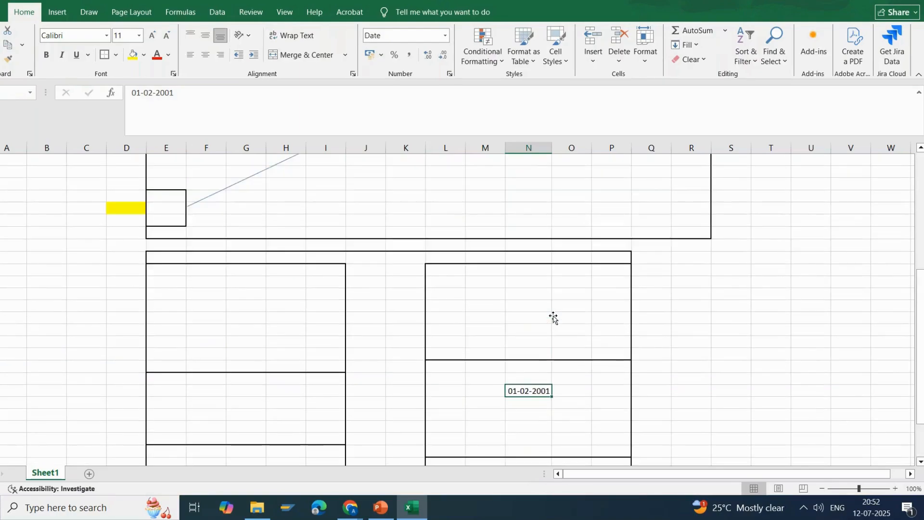
scroll(553, 318, up, 3)
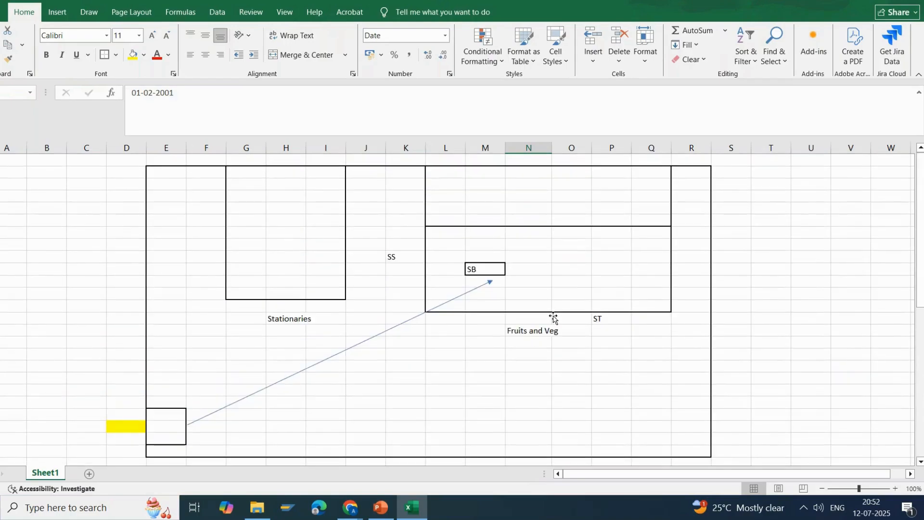
click(542, 270)
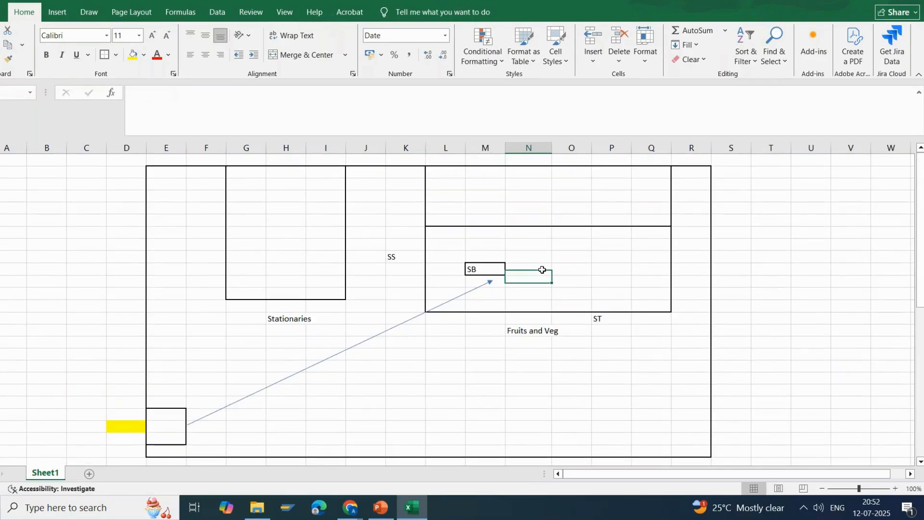
click(543, 270)
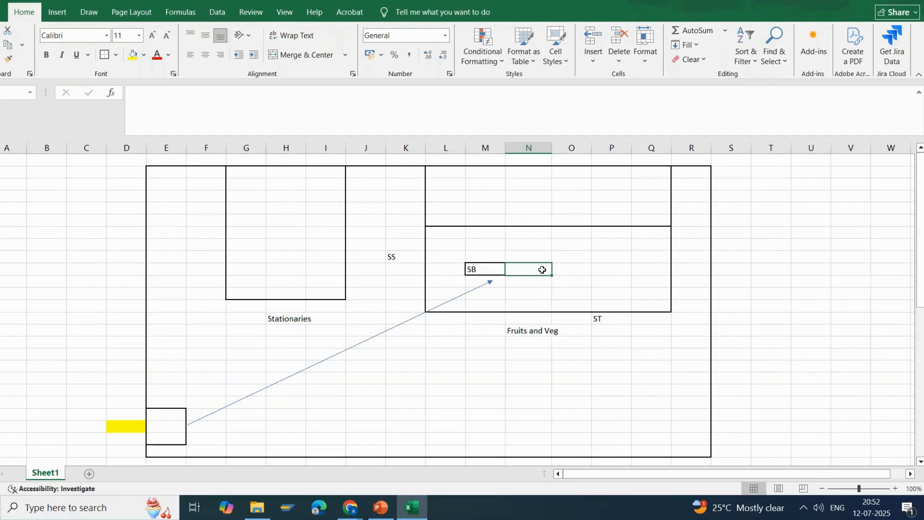
Switch to the SAP EWM Demo presentation in PowerPoint and compare the Organisation Structure in EWM slide with the Warehouse Structure slide.
click(386, 513)
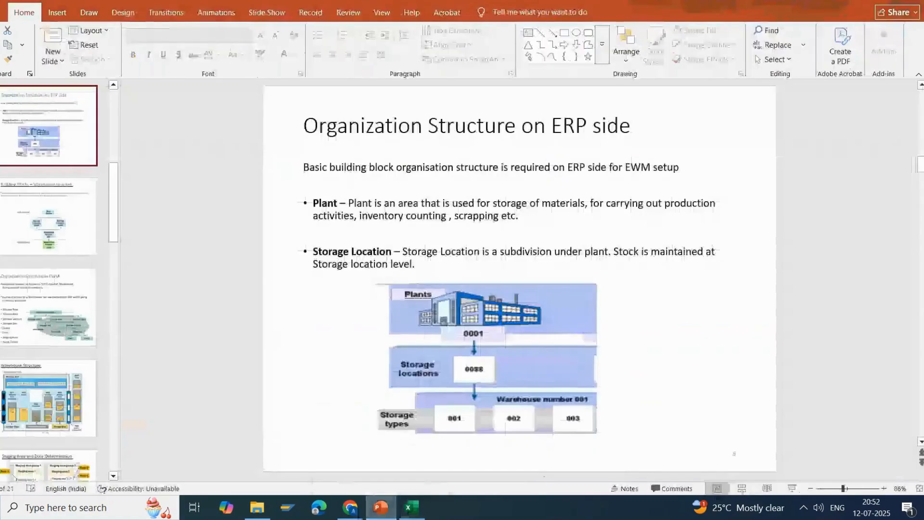
click(67, 323)
key(Down)
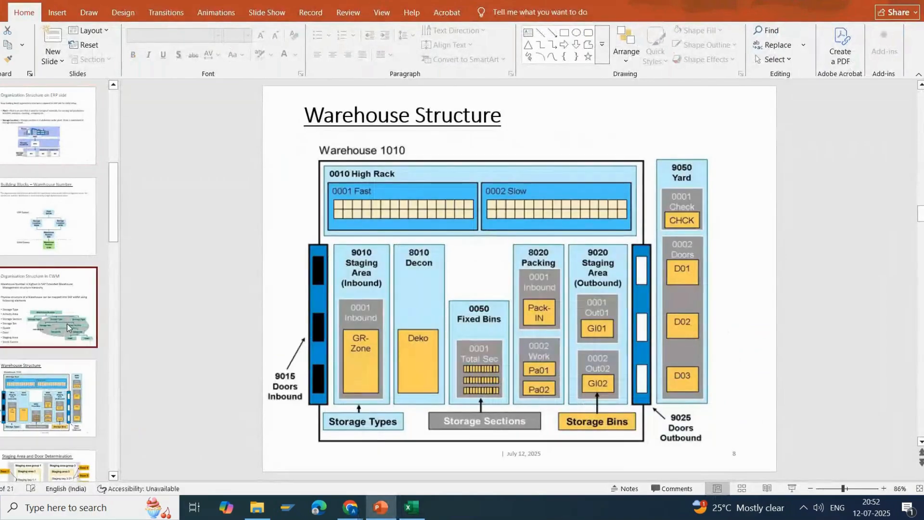
key(Up)
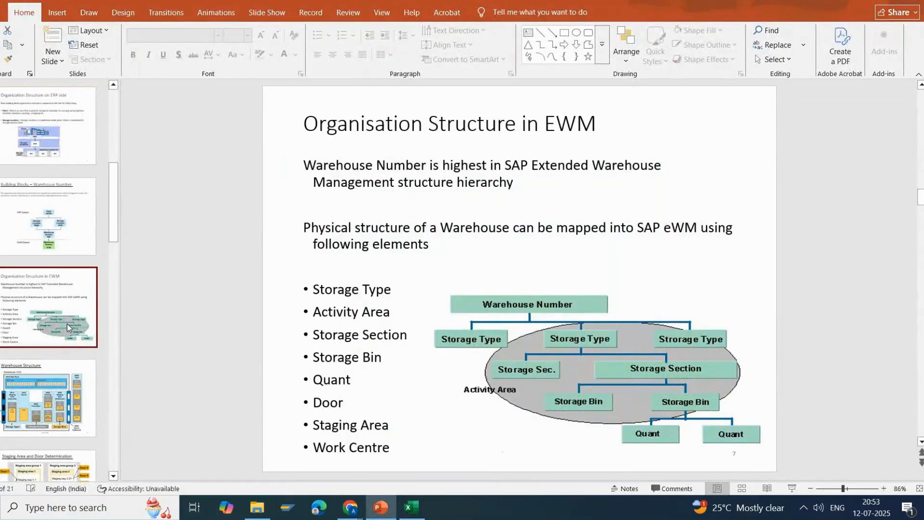
key(Down)
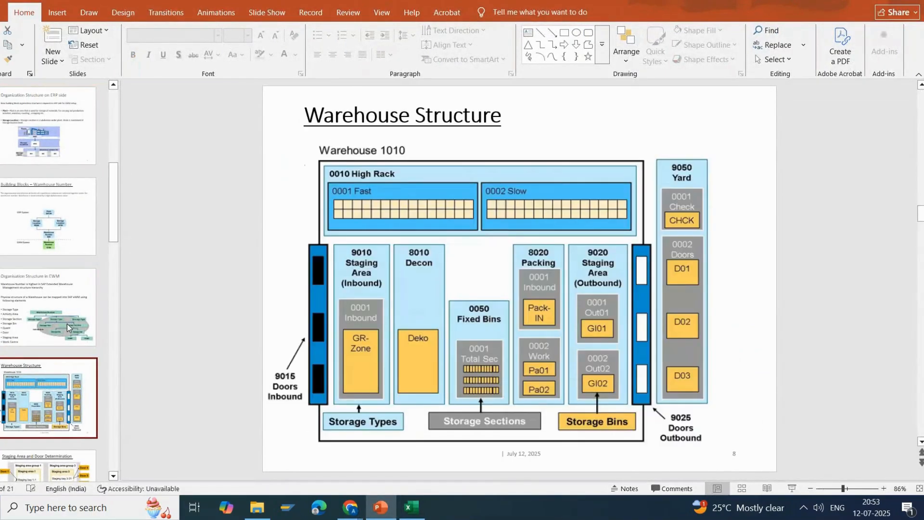
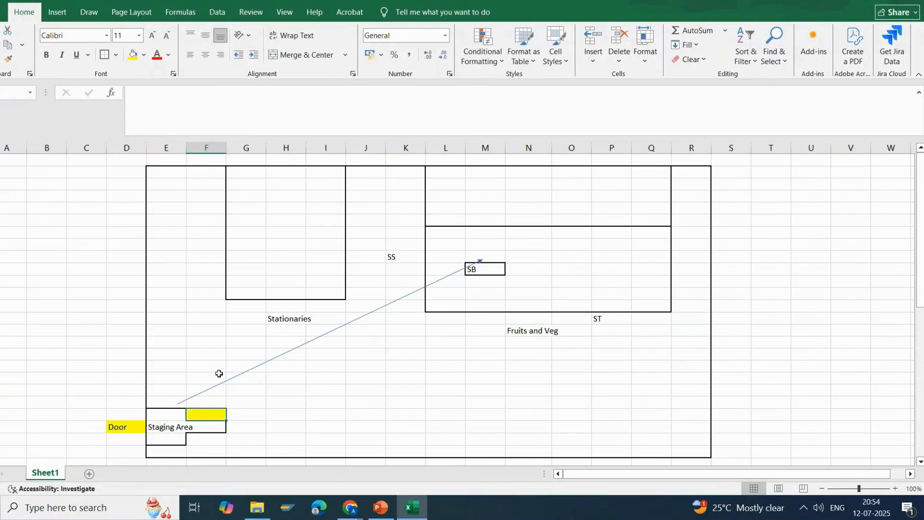
Fill the column F cell directly below the yellow one beside Staging Area with orange and select the two coloured cells.
click(214, 427)
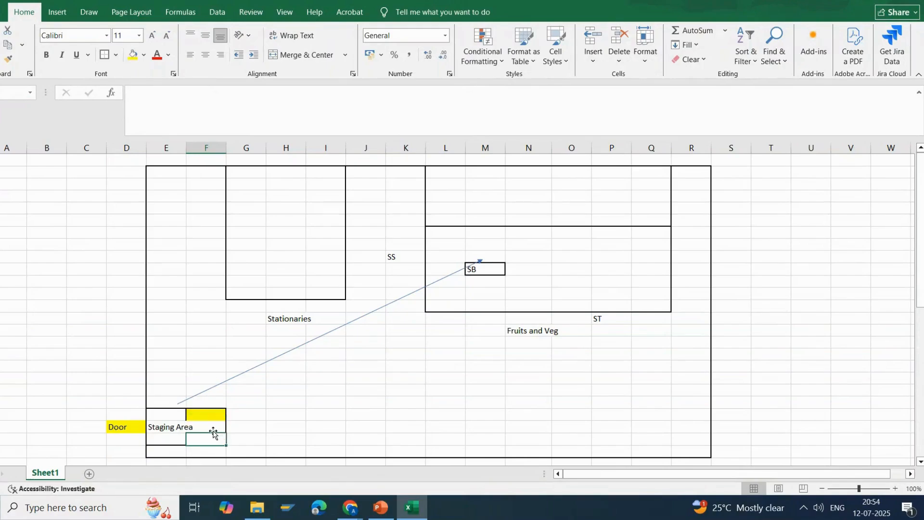
click(145, 55)
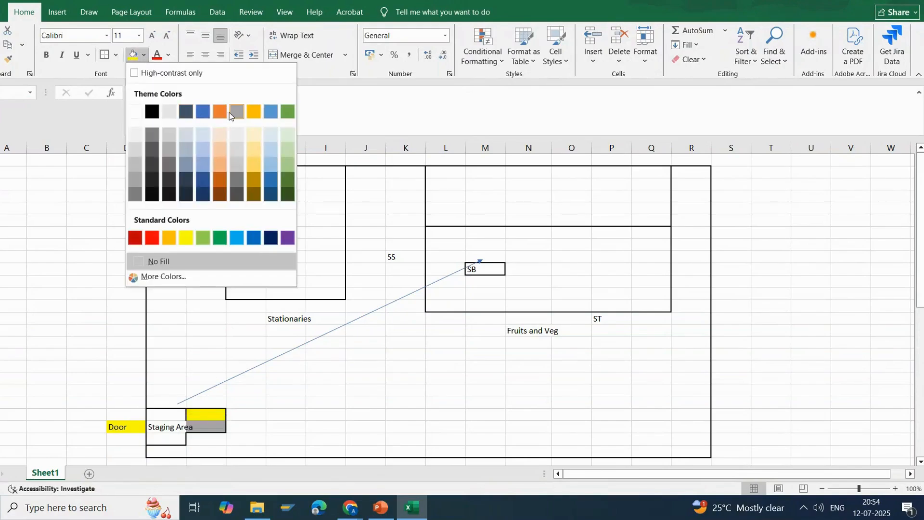
click(223, 111)
click(326, 426)
drag(206, 412, 209, 424)
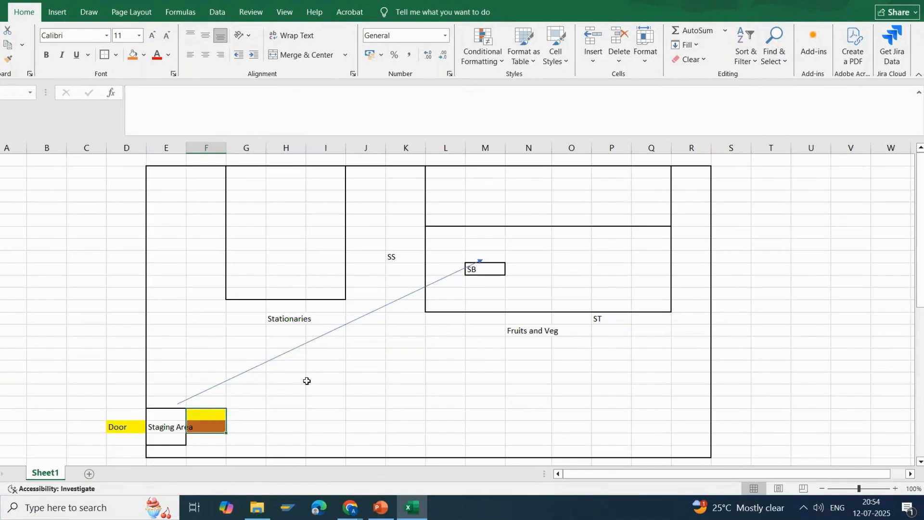
Highlight the two sections of the Fruits and Veg block and fill a column N cell in its upper section with orange.
drag(451, 238, 642, 307)
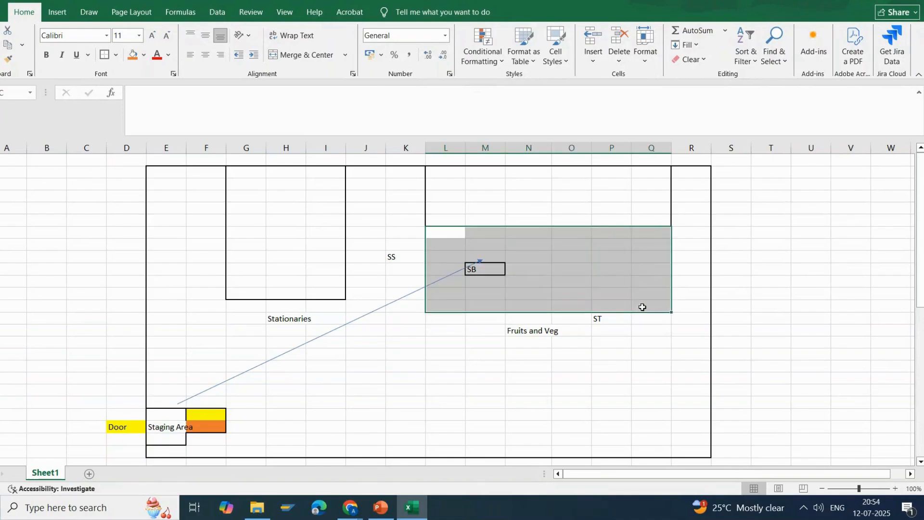
click(496, 276)
drag(450, 171, 670, 216)
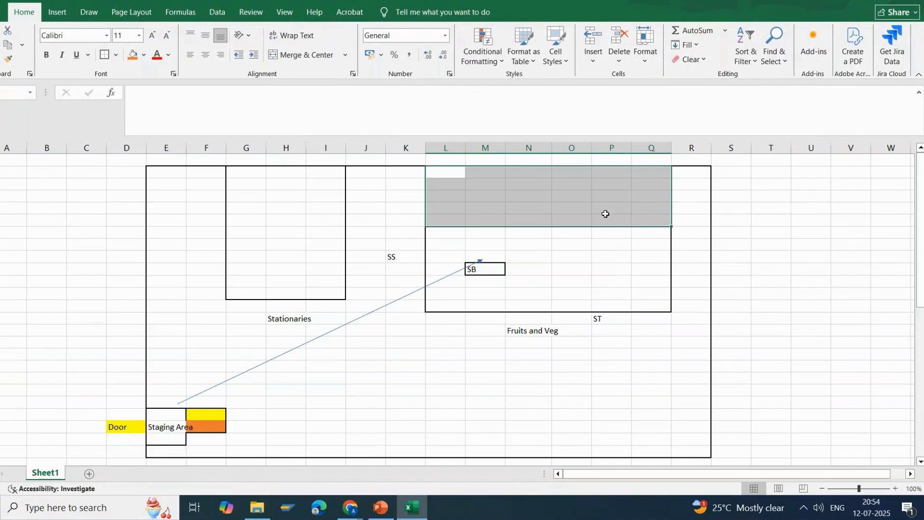
click(530, 182)
click(133, 54)
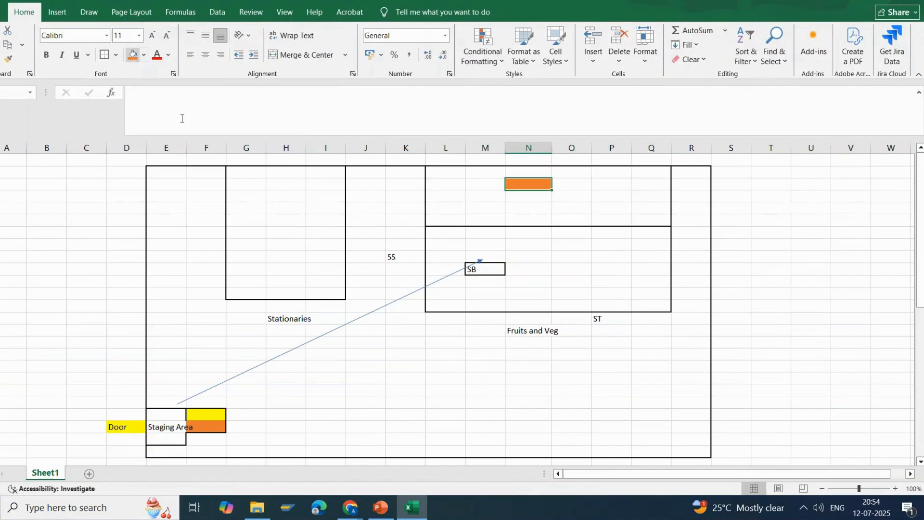
Fill the SB storage bin cell with standard yellow.
click(492, 268)
click(143, 55)
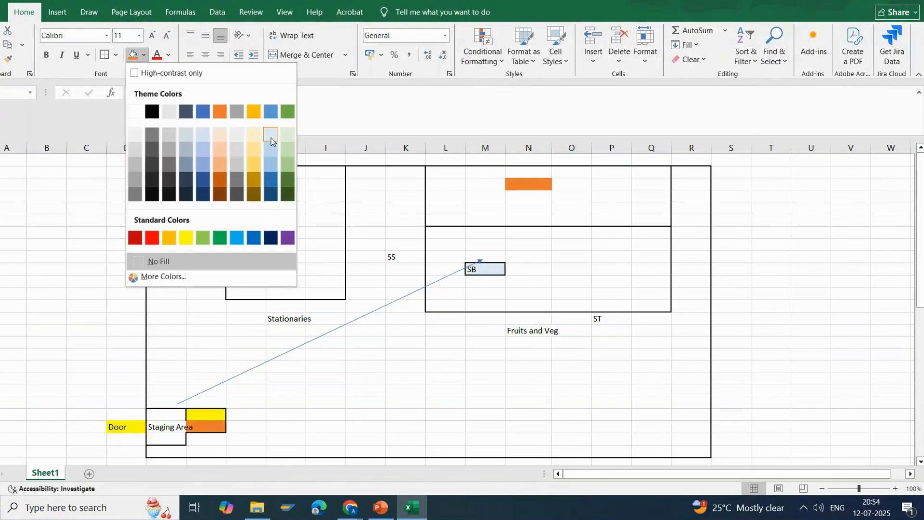
click(187, 236)
click(351, 357)
click(296, 402)
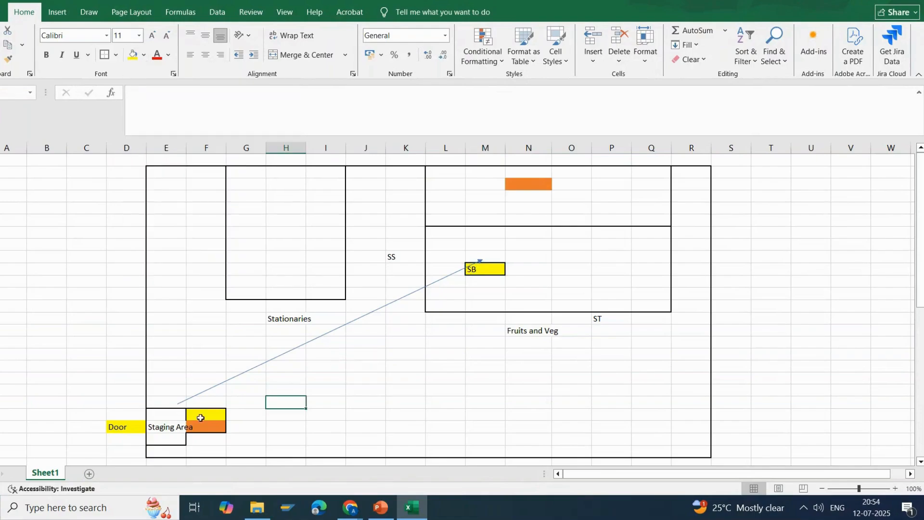
Draw a short horizontal arrow from the coloured cells beside Staging Area towards column H, and outline a four-row block across columns I to K.
click(206, 424)
drag(205, 424, 207, 428)
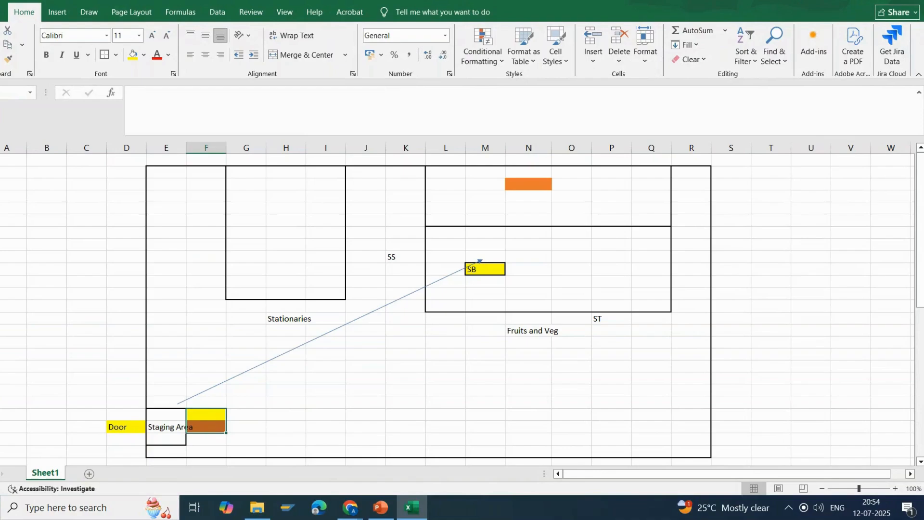
click(58, 13)
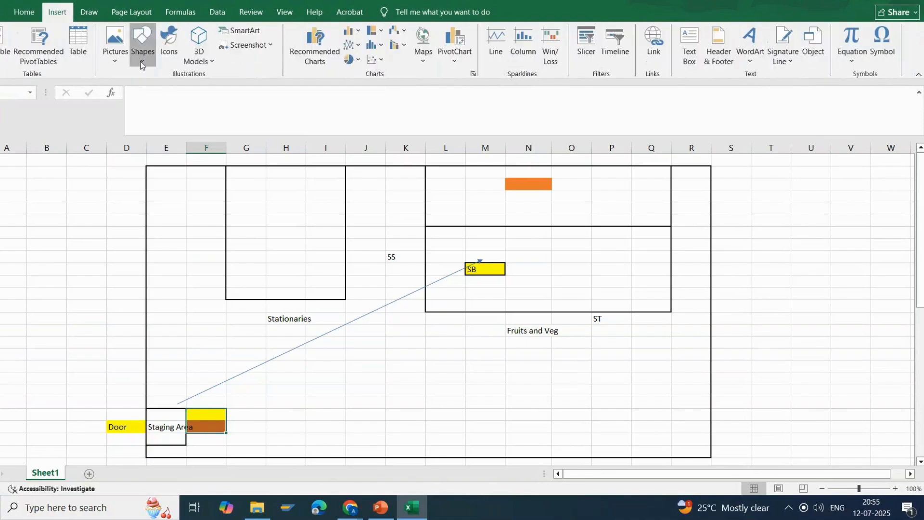
click(141, 64)
click(154, 89)
drag(230, 421, 406, 445)
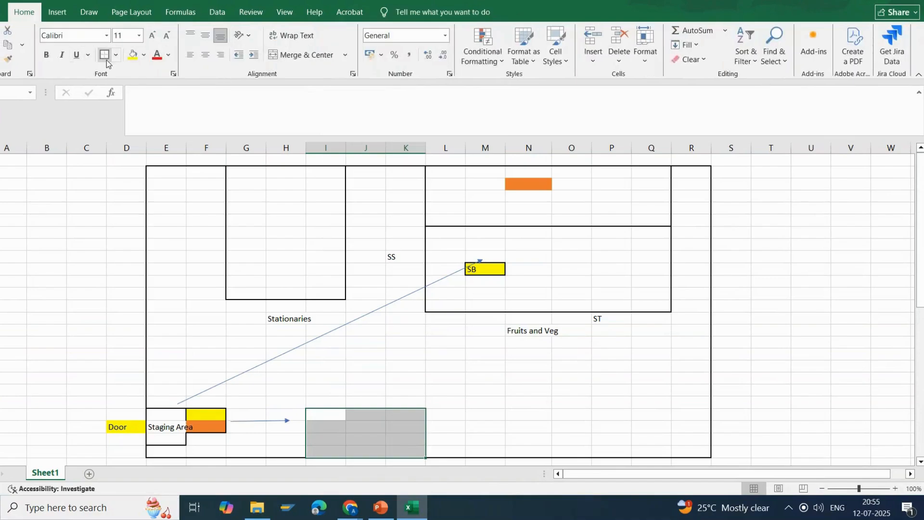
click(106, 58)
click(356, 449)
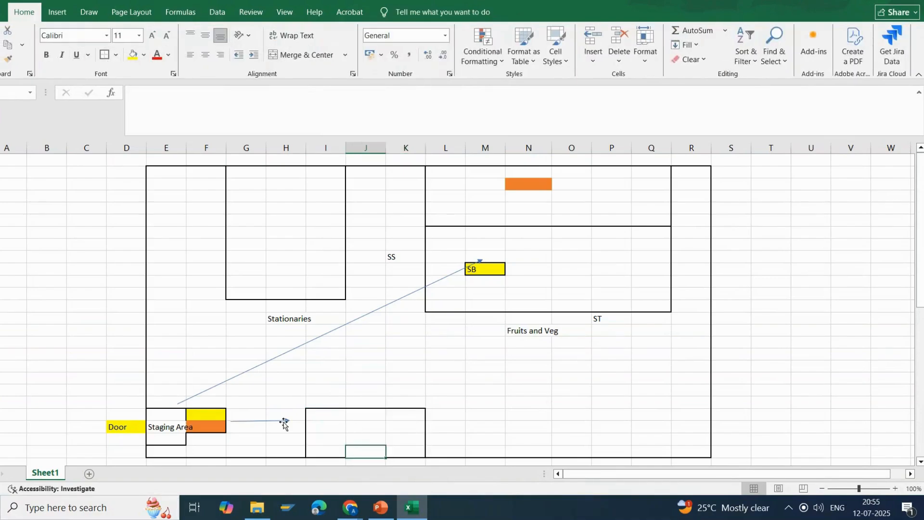
Copy the yellow and orange cell pair beside Staging Area into column H at the arrow's tip.
click(196, 411)
click(204, 425)
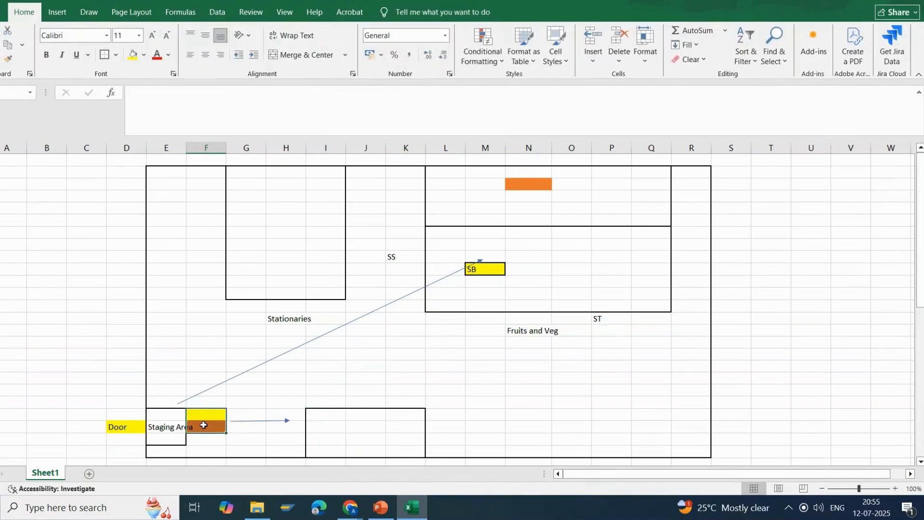
key(ctrl+c)
click(328, 440)
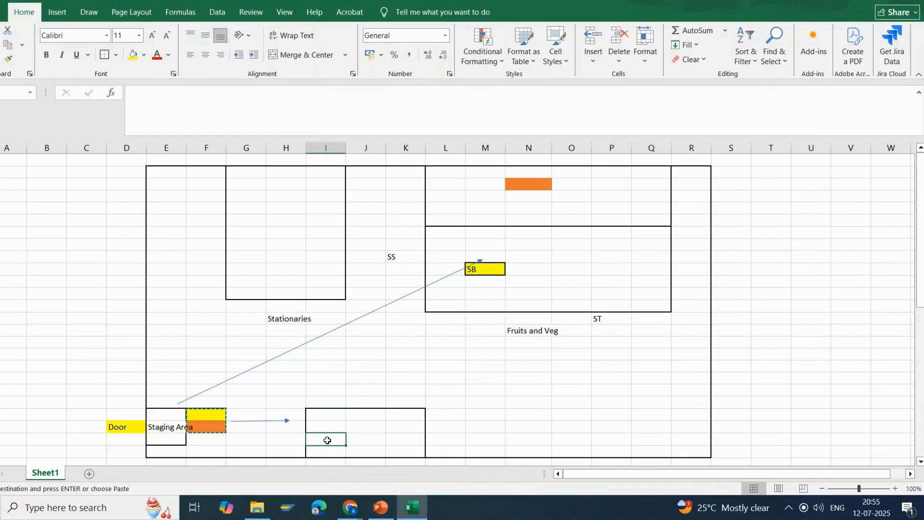
click(292, 427)
key(ctrl+v)
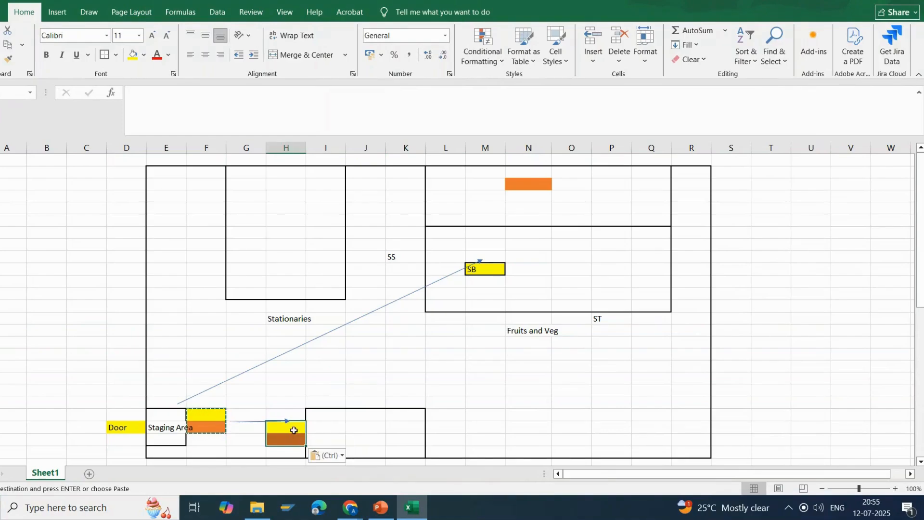
Copy the yellow and the orange cell from column H separately into column J of the outlined block, leaving one row between them.
click(293, 428)
key(ctrl+c)
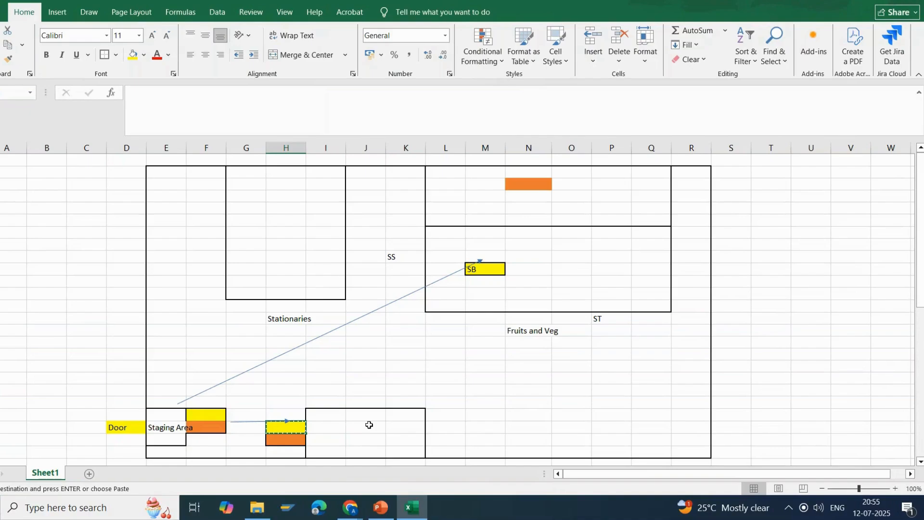
click(369, 424)
key(ctrl+v)
click(285, 439)
key(ctrl+c)
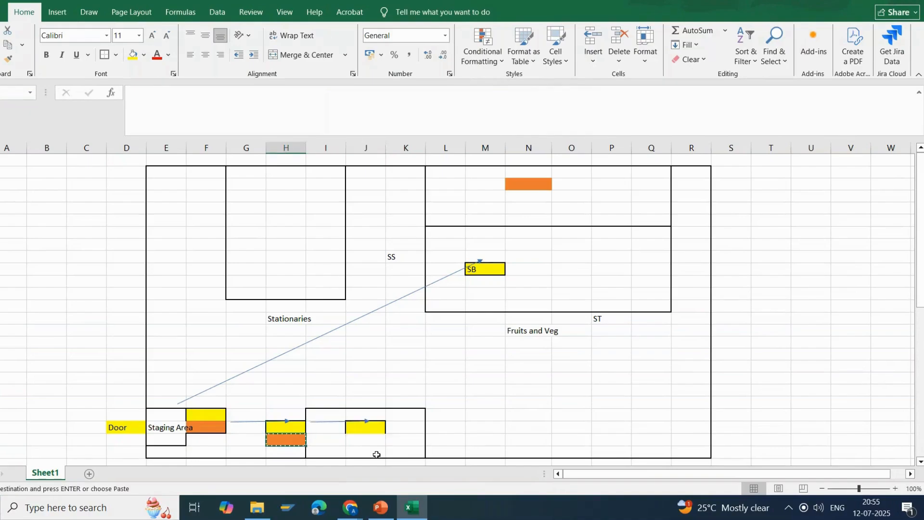
click(375, 451)
key(ctrl+v)
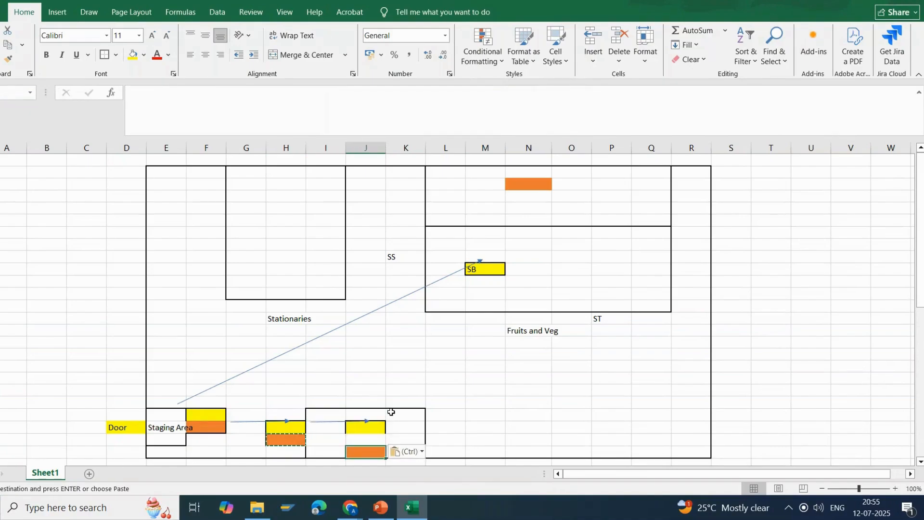
Draw an arrow about 6.18 cm high and 4.85 cm wide from the yellow cell in column J to the SB storage bin.
click(389, 413)
click(56, 11)
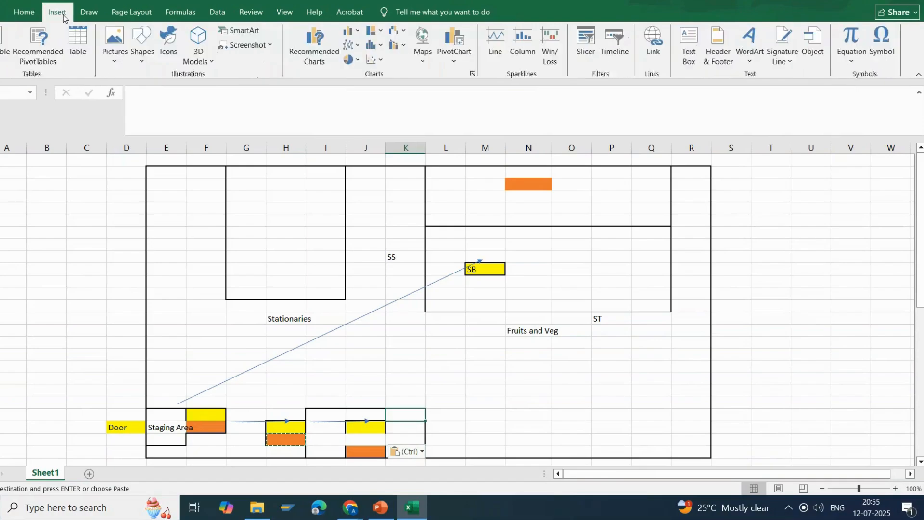
click(146, 64)
click(151, 133)
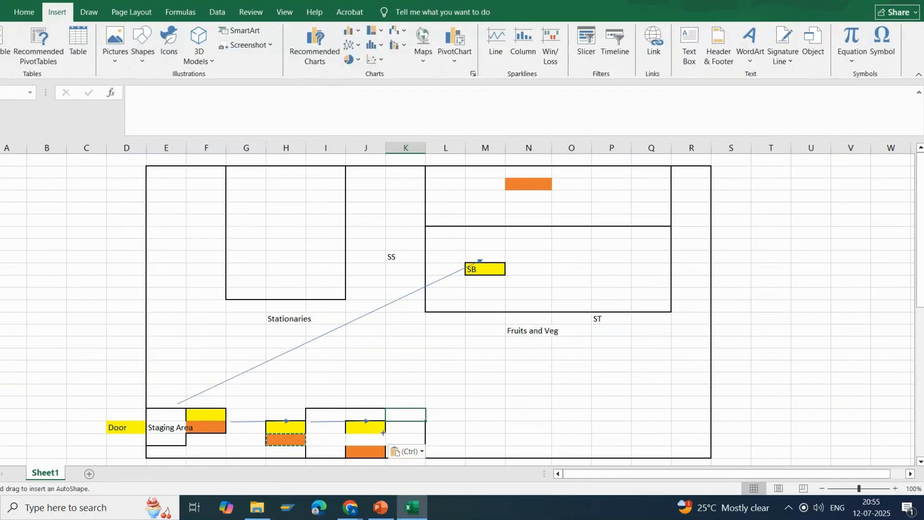
drag(384, 422, 496, 279)
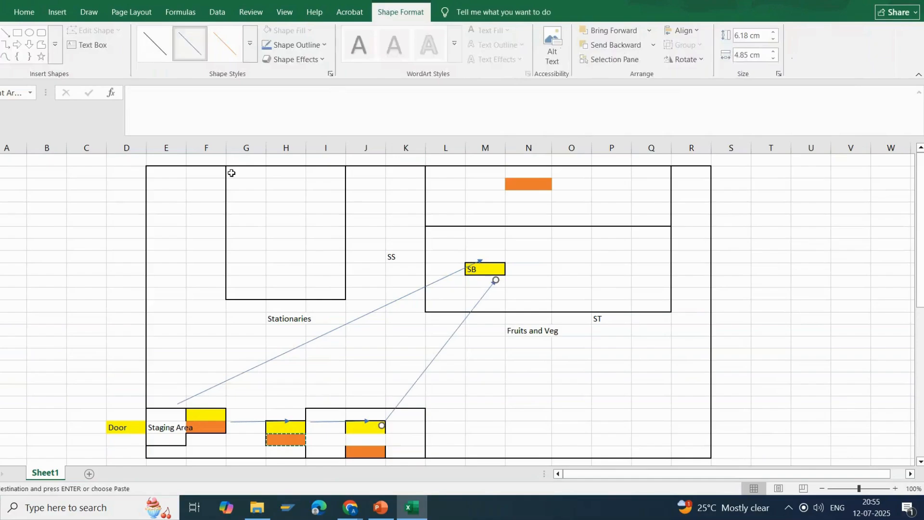
Duplicate the arrow, start it at column J's orange cell and extend it to the Fruits and Veg block's upper section, about 10.41 by 9.84 cm.
key(ctrl+c)
key(ctrl+v)
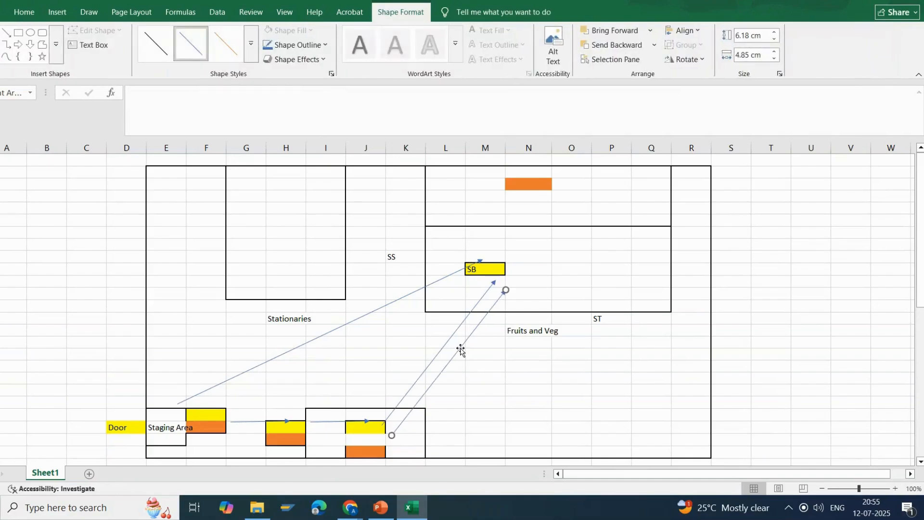
drag(460, 347, 456, 363)
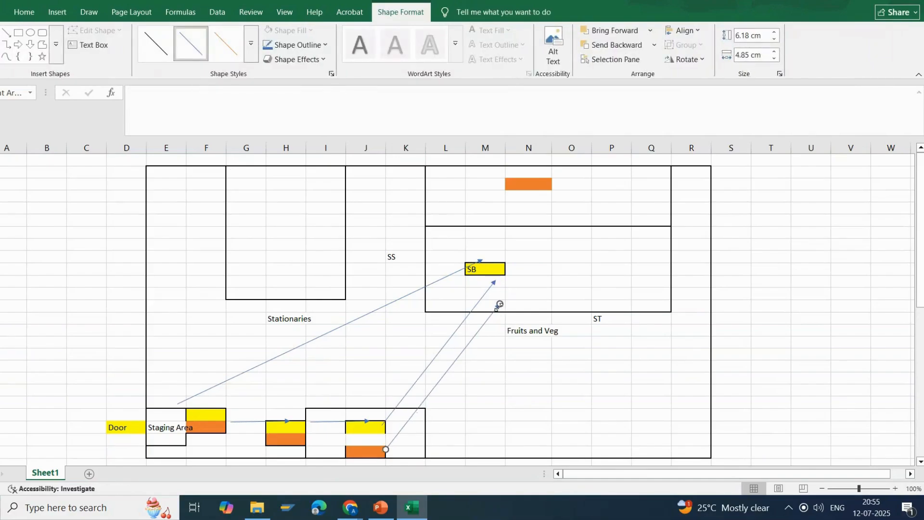
drag(500, 306, 616, 206)
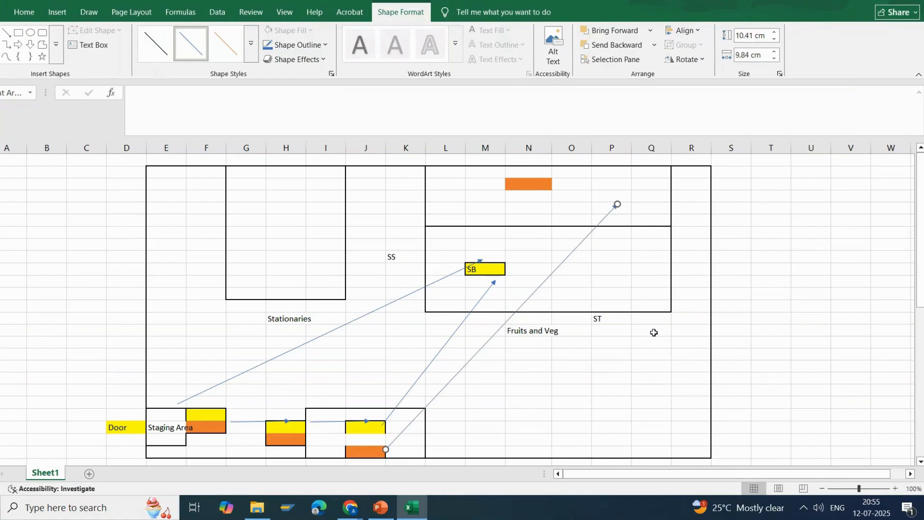
click(652, 354)
Point out the direct arrow to the SB bin, then the Staging Area and Door cells.
click(255, 370)
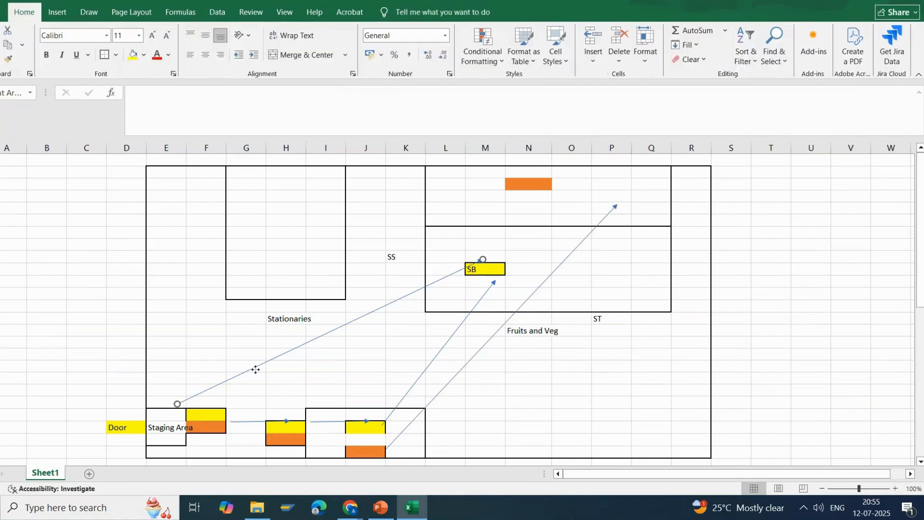
click(165, 432)
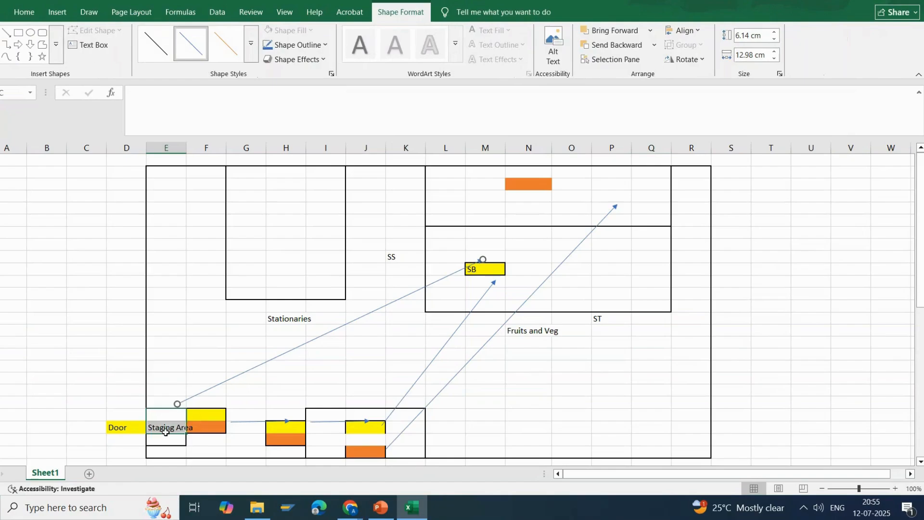
drag(165, 432, 123, 440)
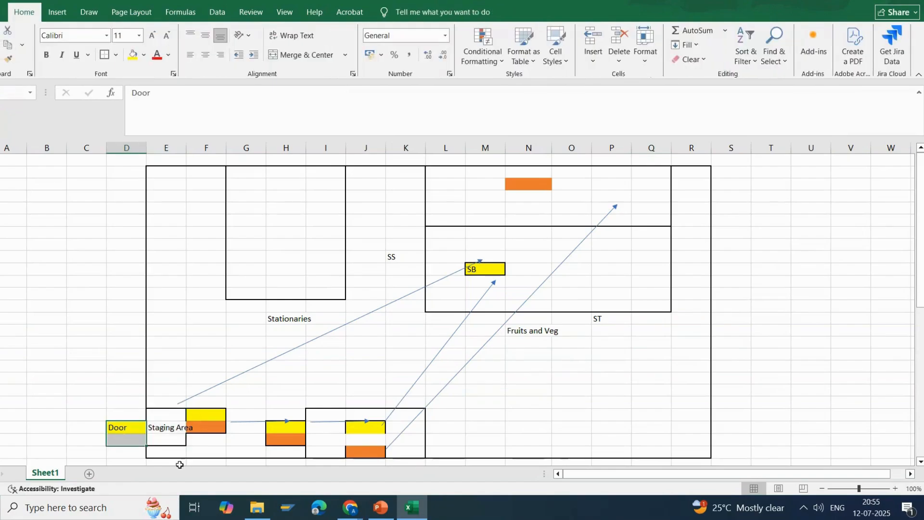
Compare the Warehouse Structure slide in PowerPoint with the Excel layout's staging area and the short arrow into the outlined block.
click(380, 507)
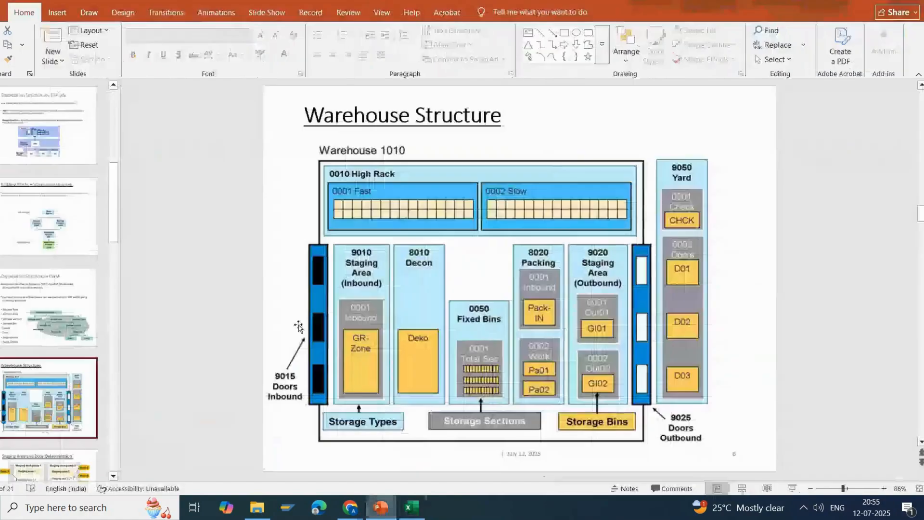
click(315, 366)
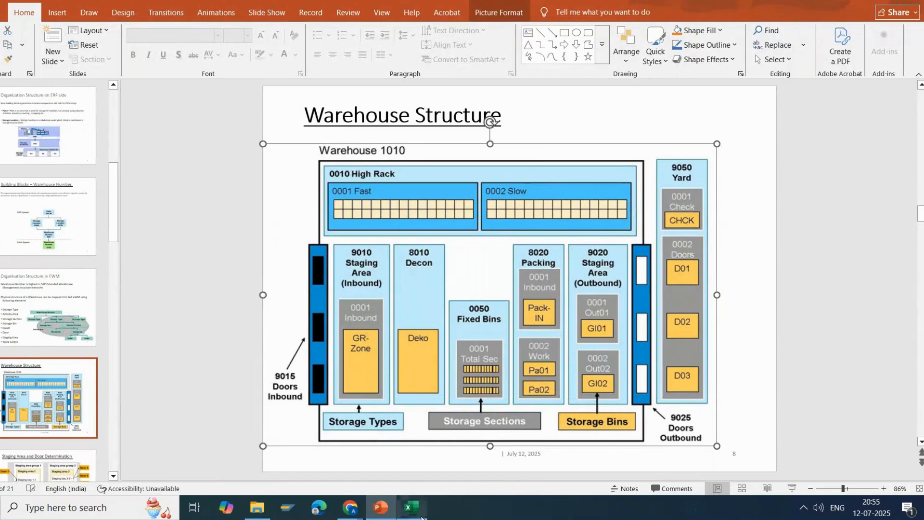
click(412, 508)
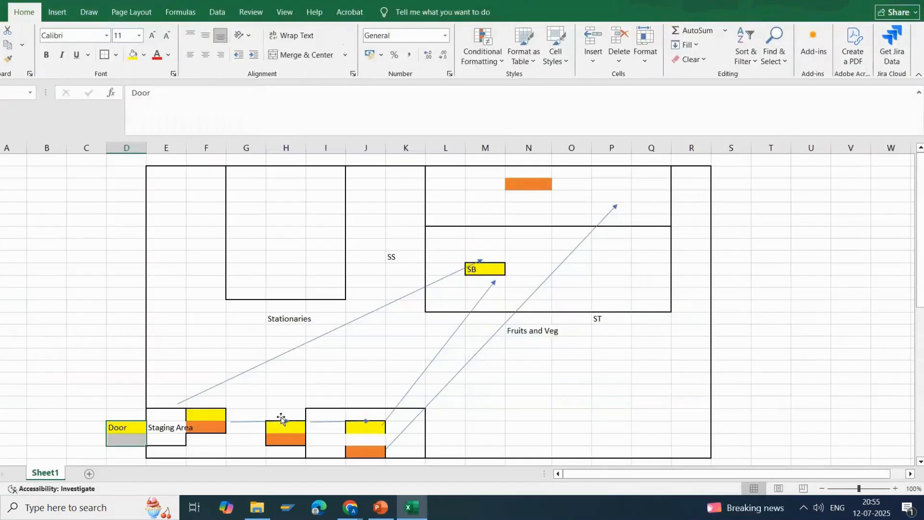
click(380, 507)
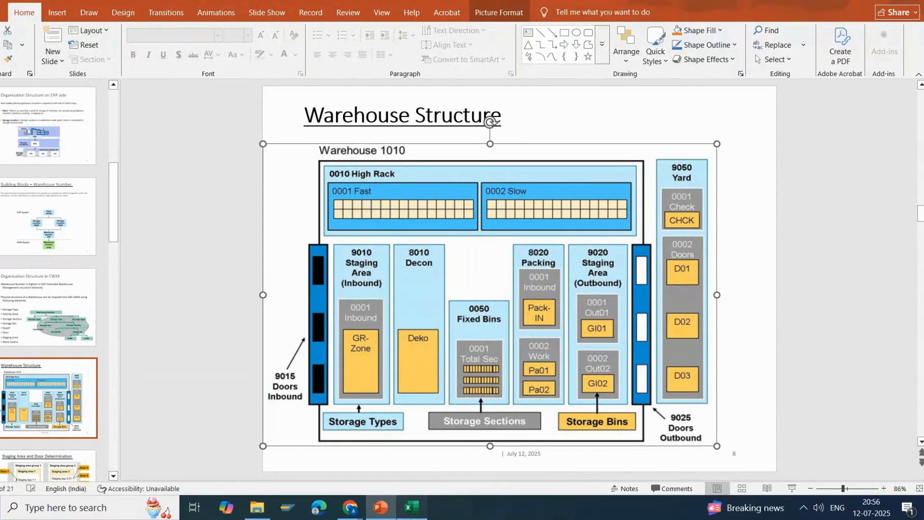
click(412, 508)
click(208, 413)
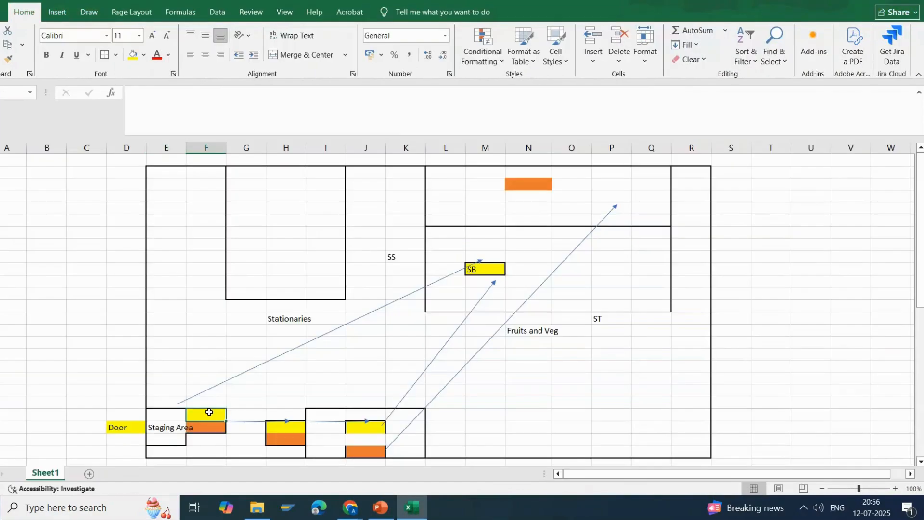
drag(168, 412, 166, 443)
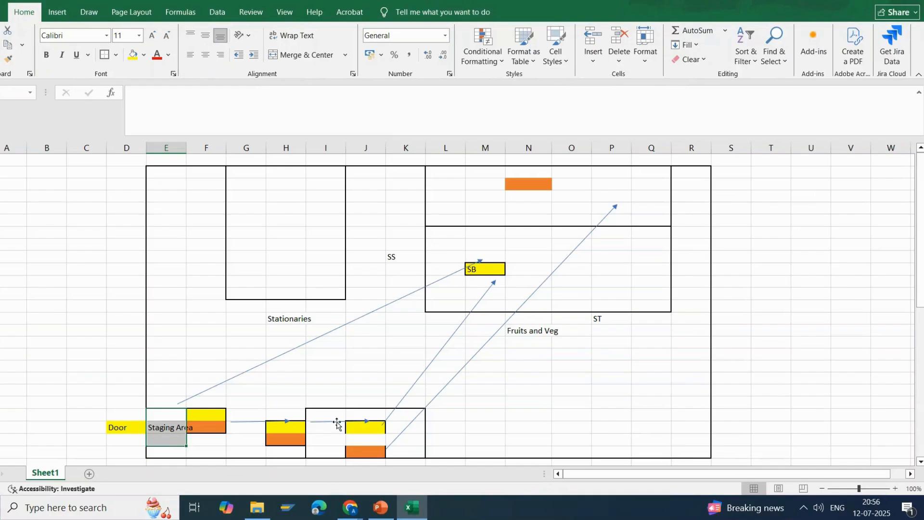
click(378, 508)
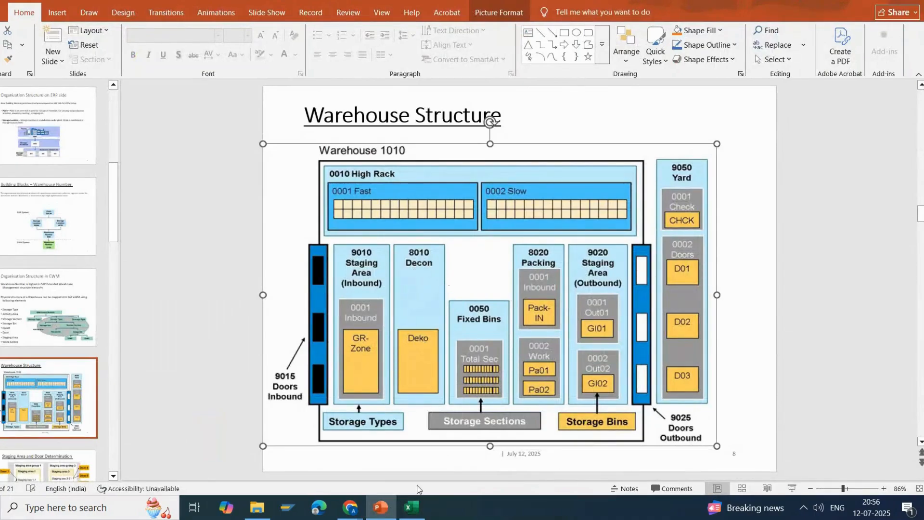
click(410, 508)
click(346, 421)
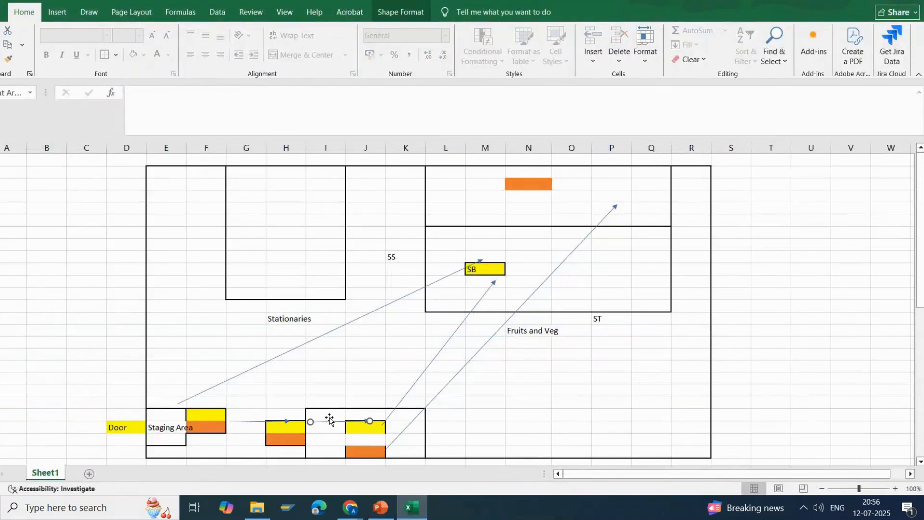
Shift the short arrow between the column H cells and column J's yellow cell slightly lower, and deselect it.
drag(327, 422, 326, 425)
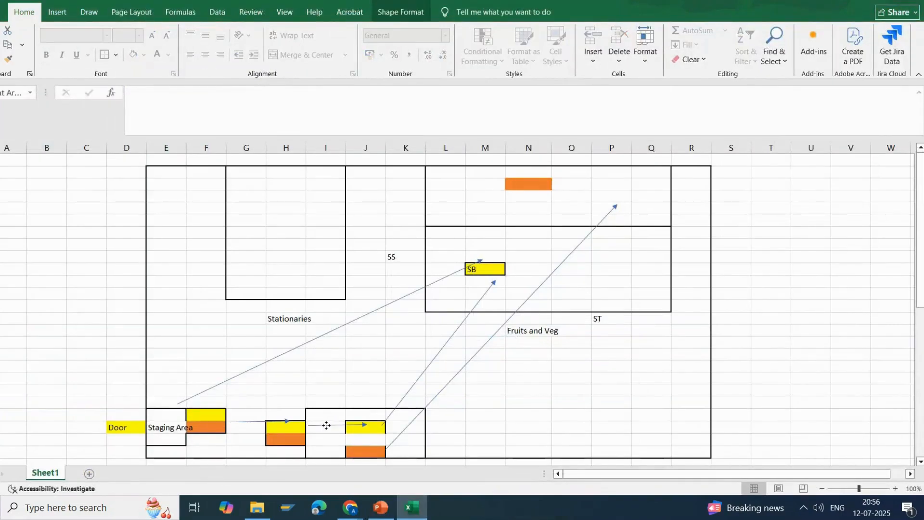
click(372, 440)
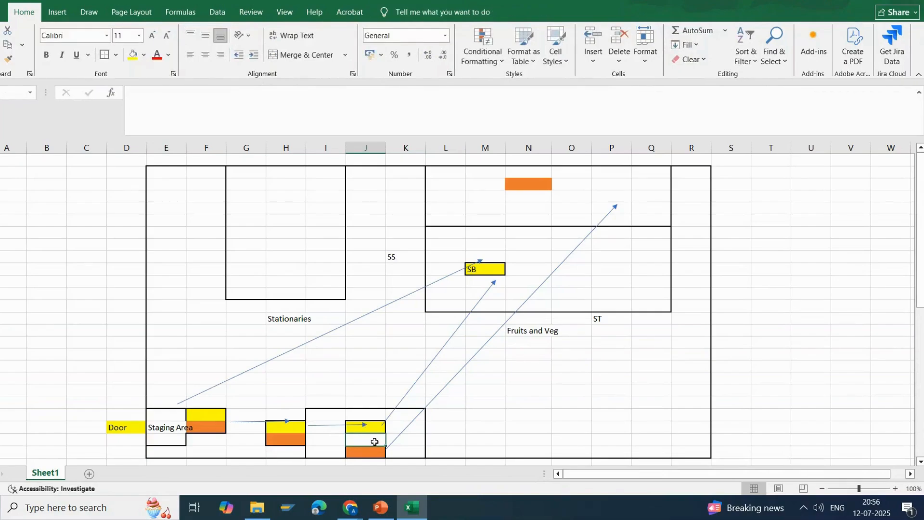
click(498, 438)
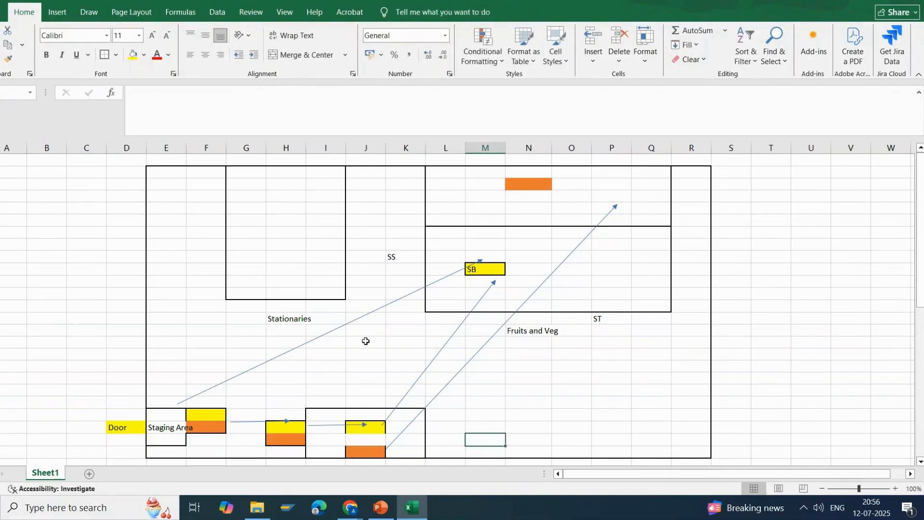
Point out the outlined block in columns I to K, the cell beside the SB bin, and the staging area cells.
drag(319, 417, 397, 455)
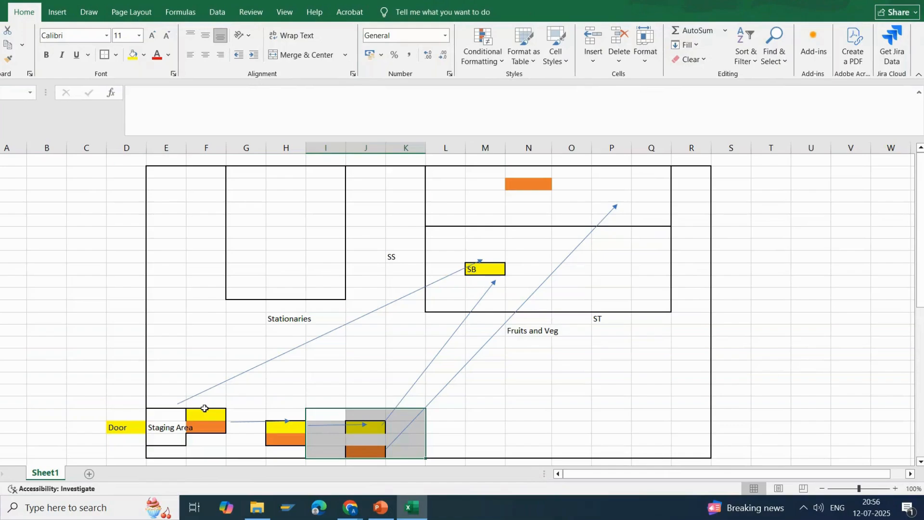
click(533, 267)
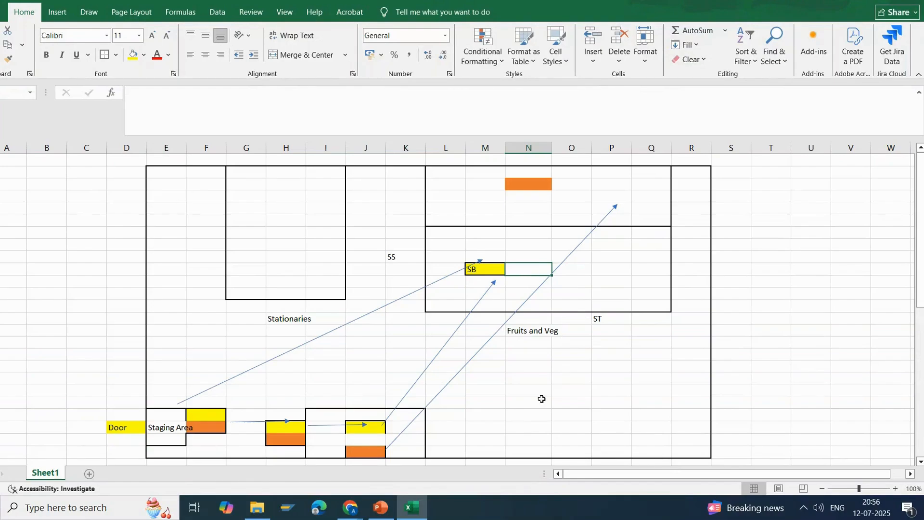
drag(174, 389, 214, 454)
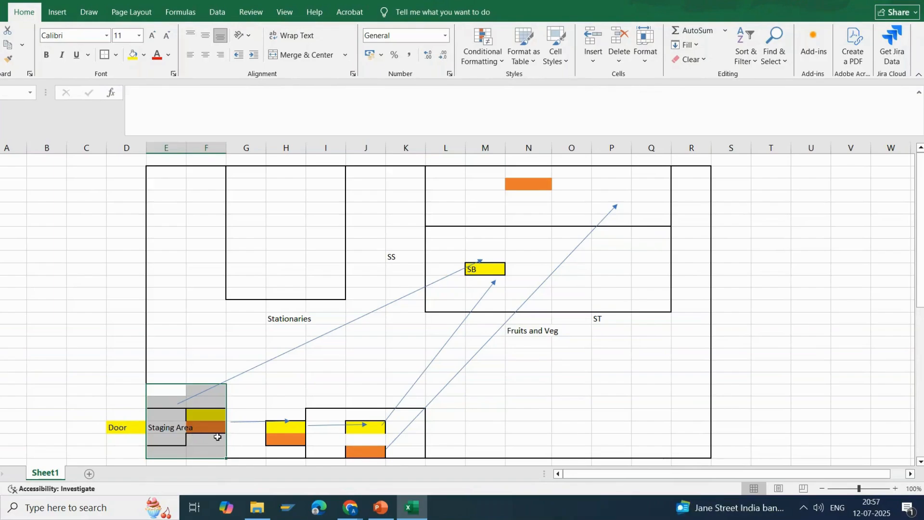
drag(221, 439, 410, 455)
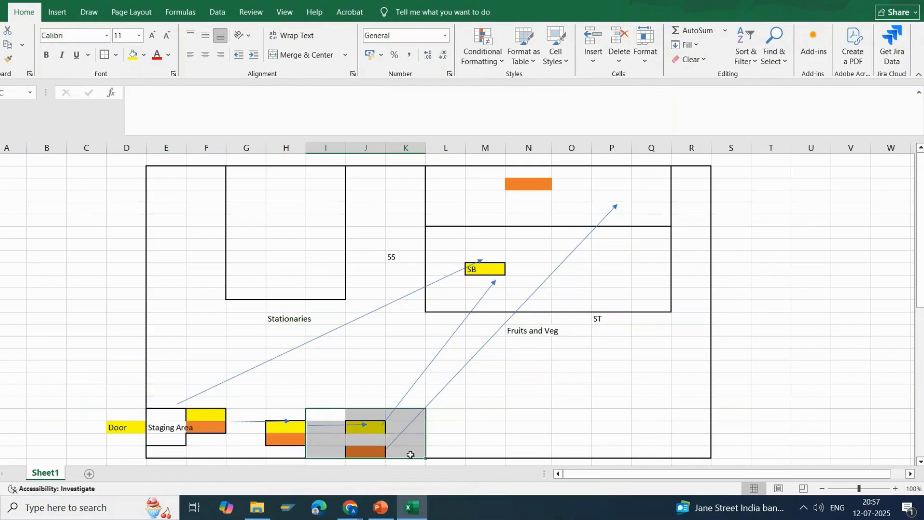
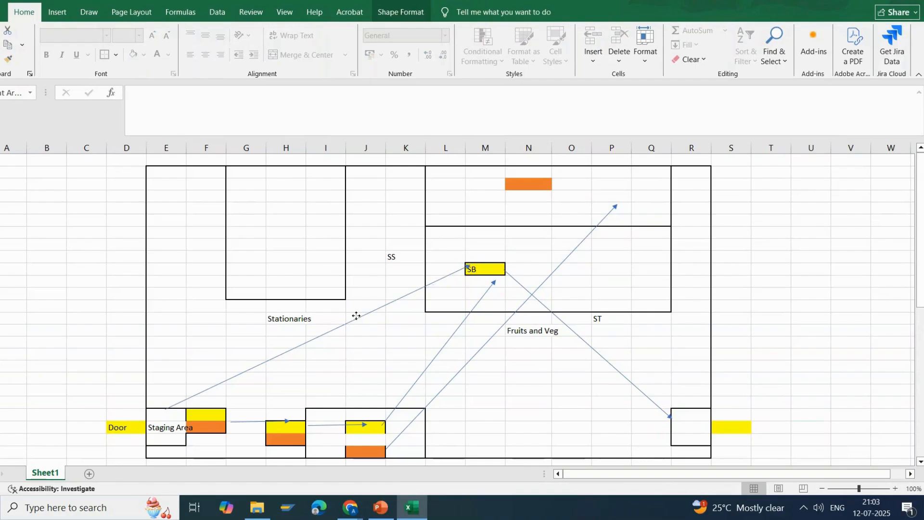
Point out the direct arrow into the SB bin, the bin itself, and the arrow leading from it to column R.
drag(356, 315, 359, 321)
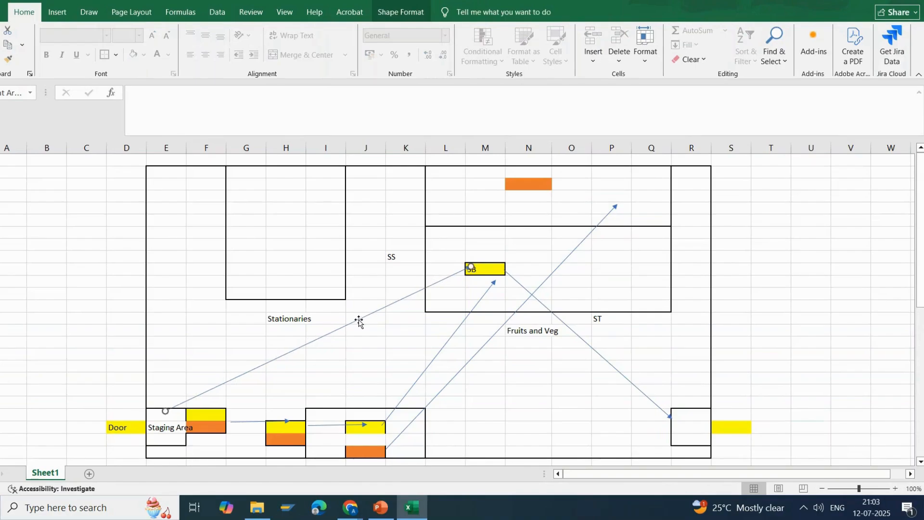
click(493, 272)
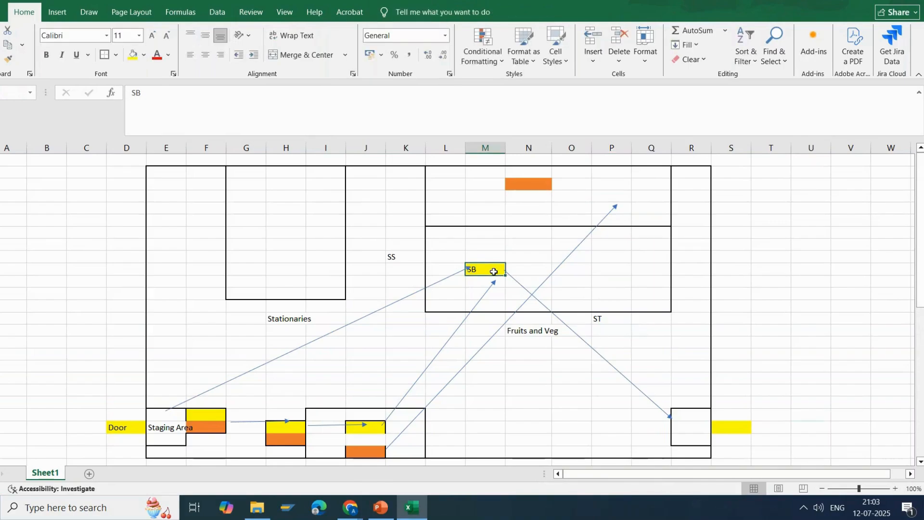
click(394, 301)
click(495, 270)
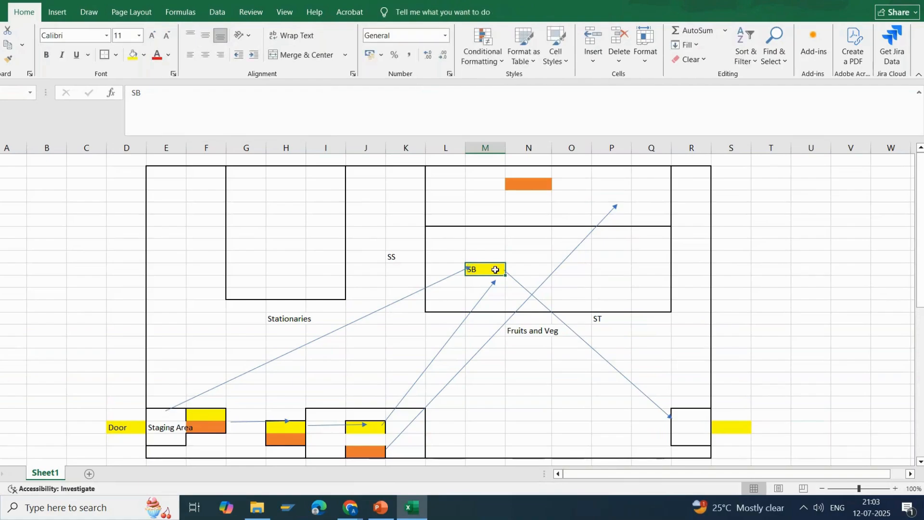
click(537, 299)
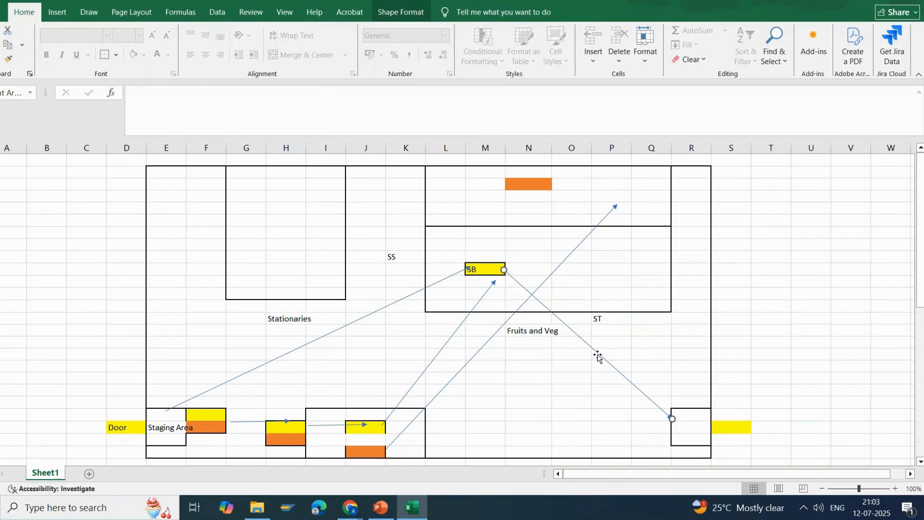
Point out the cells above the SB bin in columns L to N, the empty cell below Fruits and Veg, and the bin.
click(485, 242)
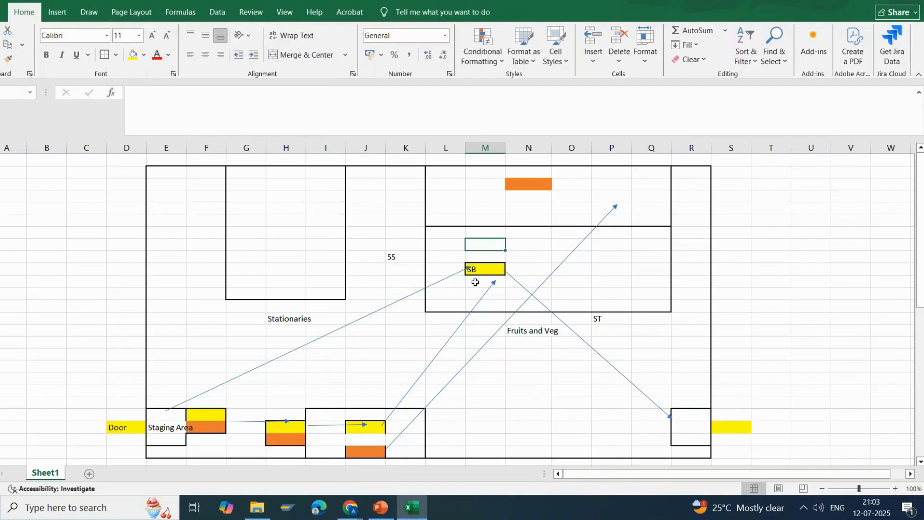
click(452, 248)
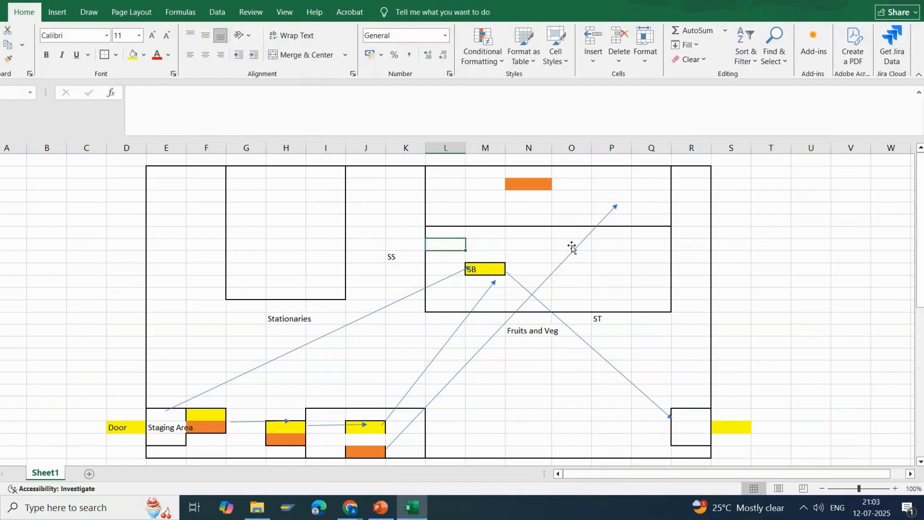
click(547, 246)
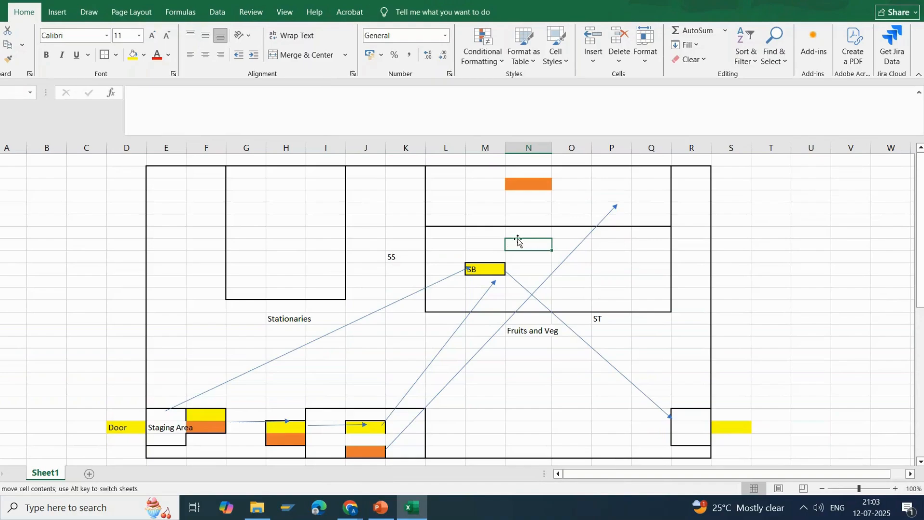
click(541, 393)
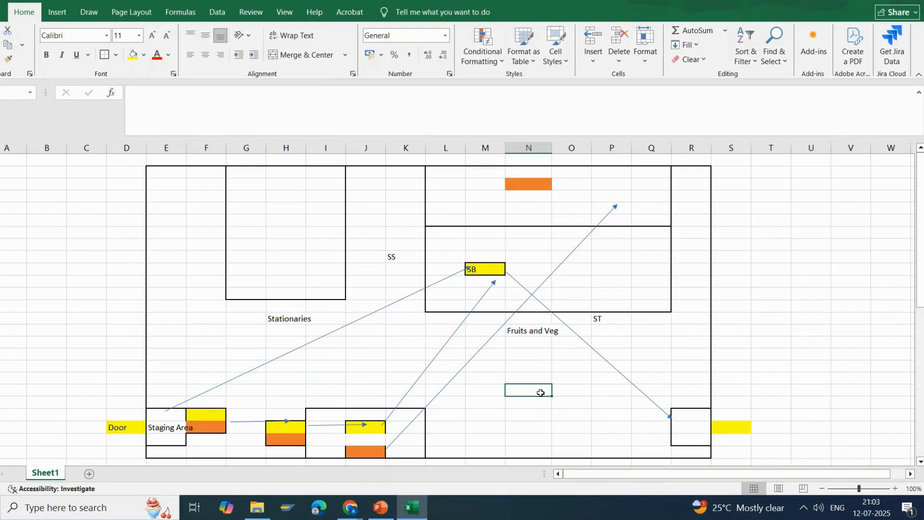
click(495, 269)
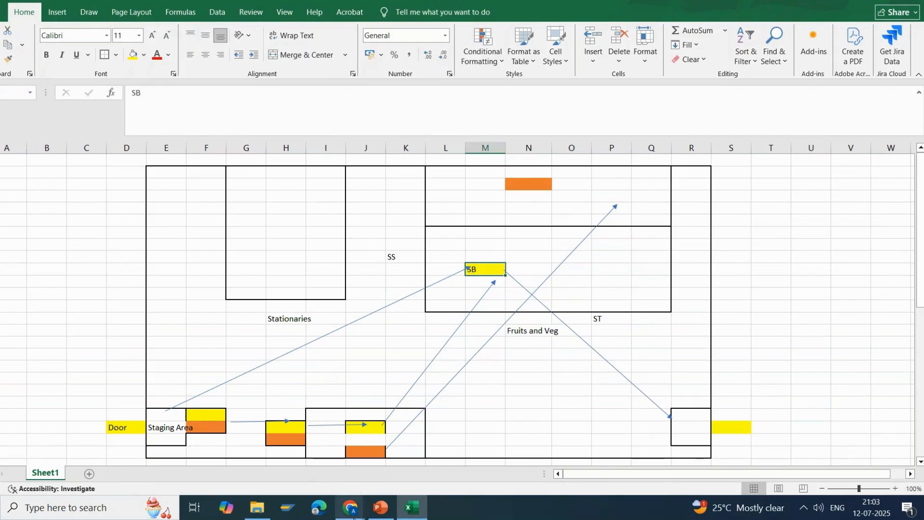
View the Warehouse Task slide in PowerPoint, and return to the warehouse layout in Excel.
mouse_move(373, 509)
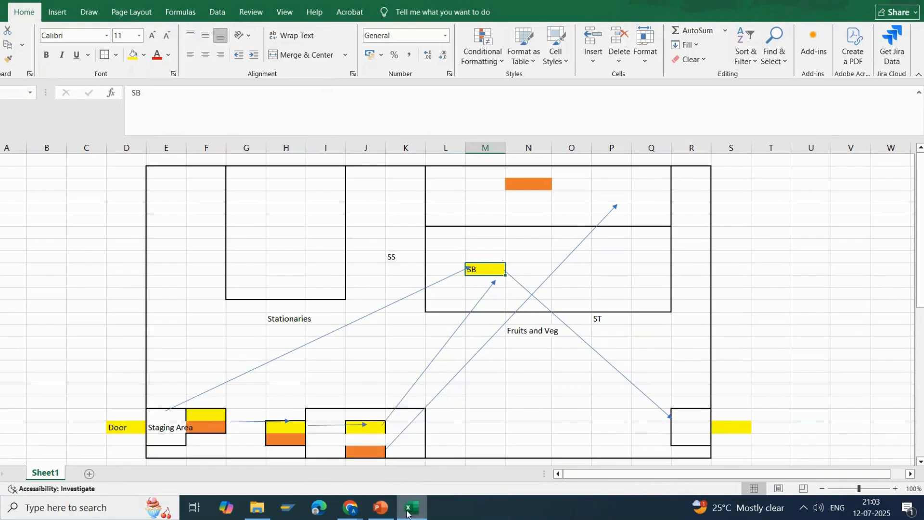
click(378, 511)
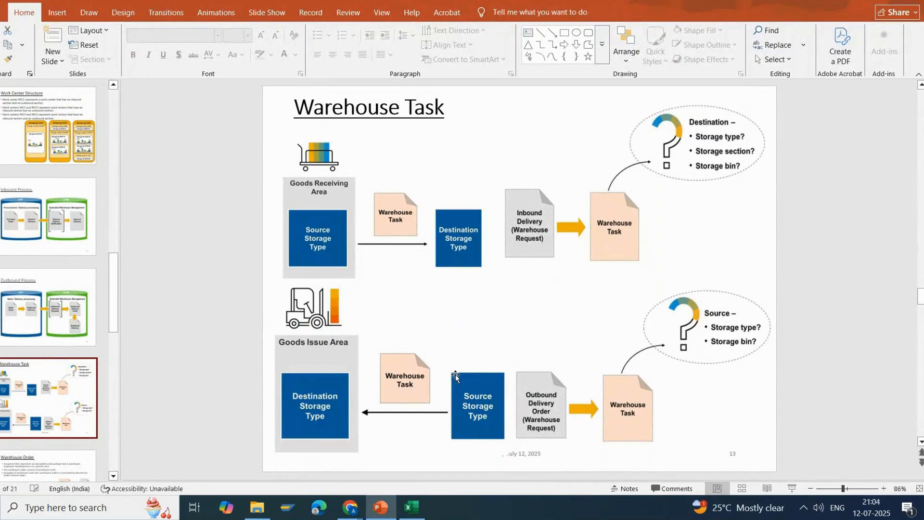
click(414, 504)
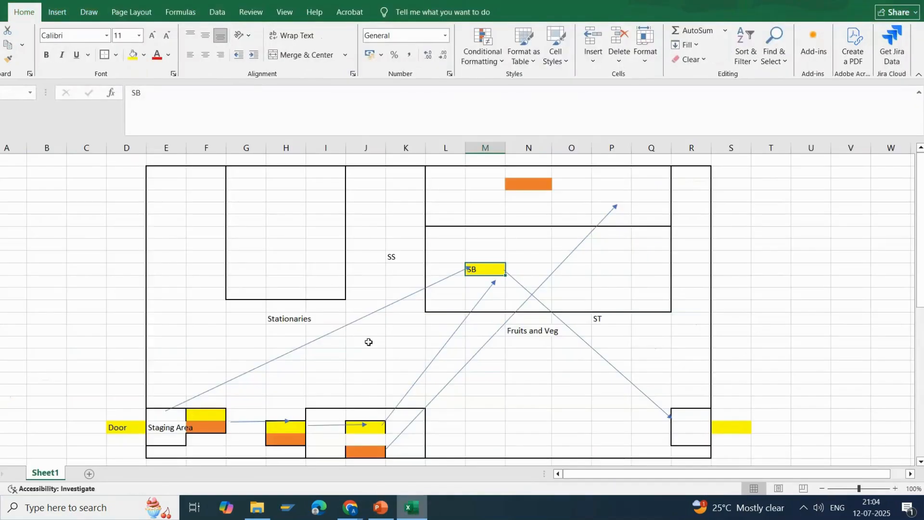
Shift the direct arrow from the Staging Area to the SB bin slightly upward, pointing out the cells at both ends.
click(339, 326)
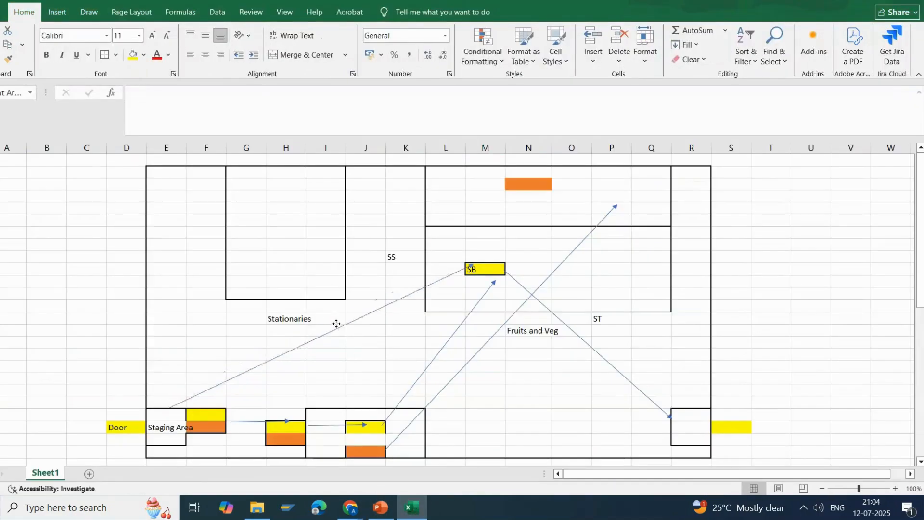
drag(336, 324, 331, 320)
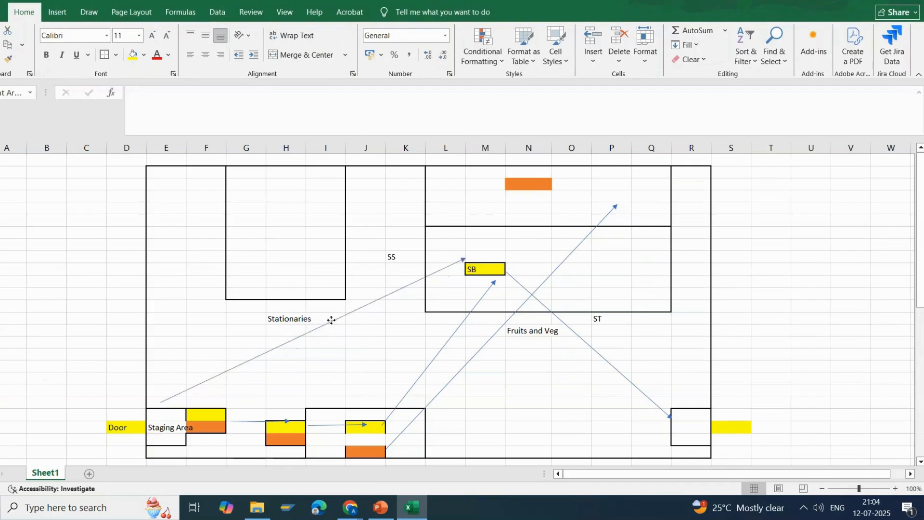
click(331, 320)
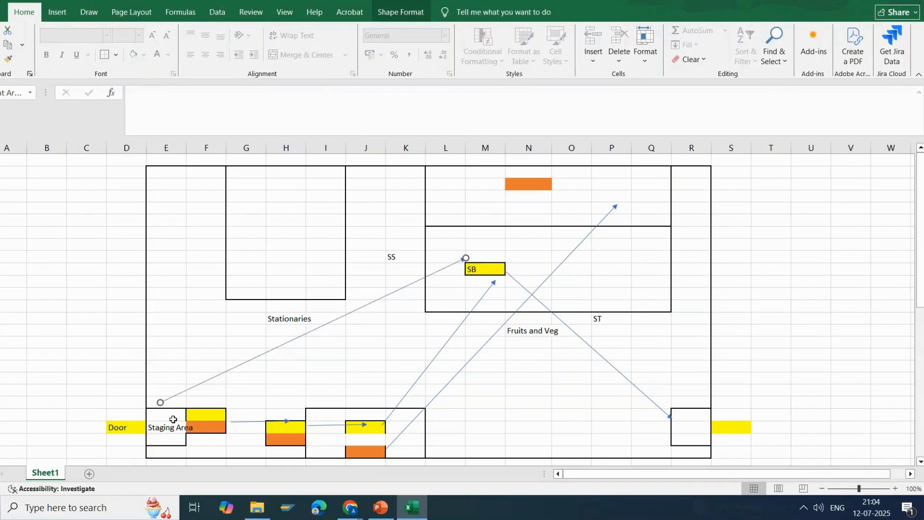
drag(175, 437, 175, 451)
drag(491, 236, 495, 284)
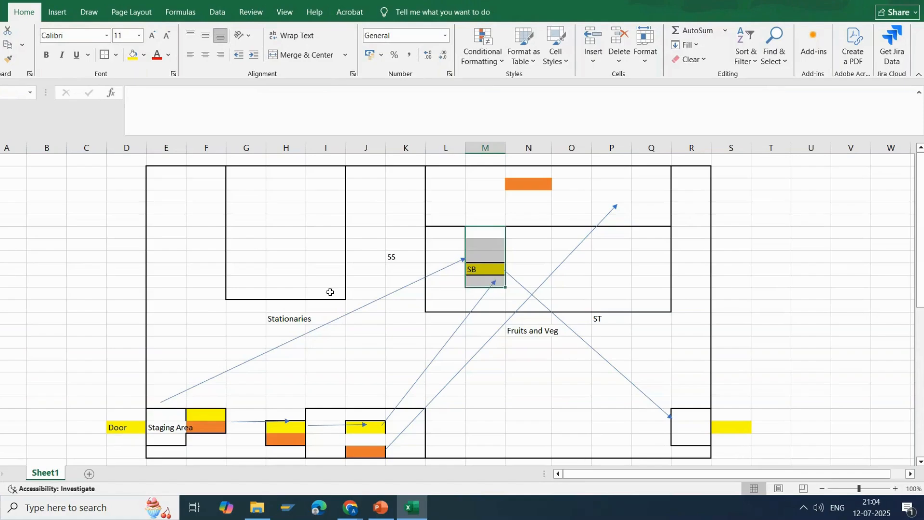
click(323, 324)
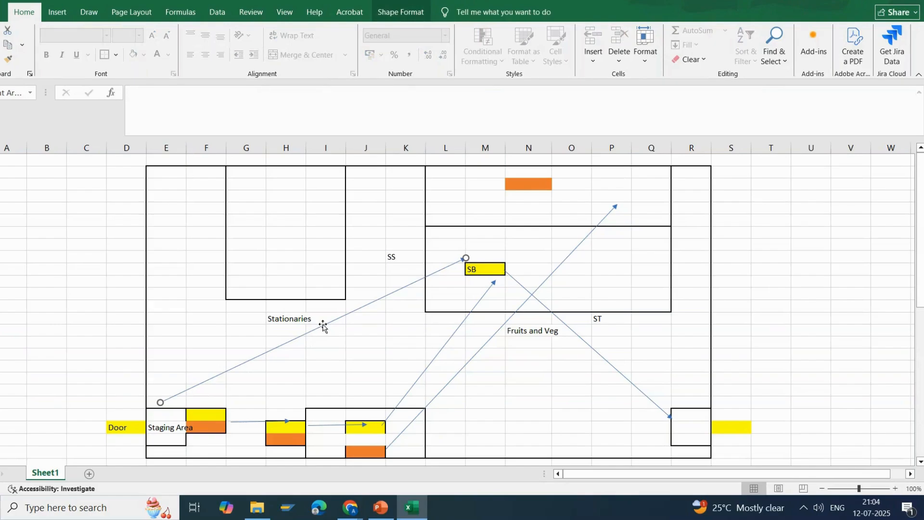
mouse_move(323, 324)
mouse_down()
mouse_move(318, 318)
mouse_move(325, 323)
mouse_up()
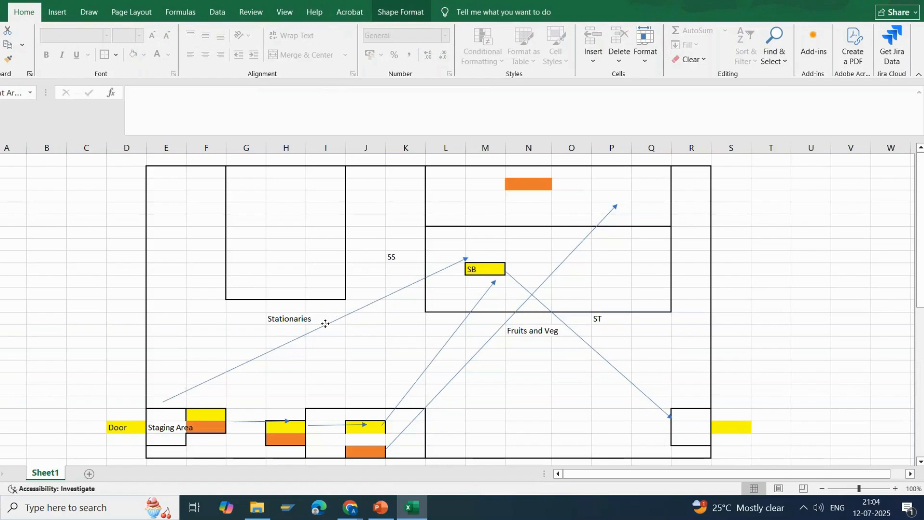
drag(326, 323, 325, 323)
Fill a tall block across columns T to V beside the warehouse layout with yellow.
scroll(717, 183, down, 1)
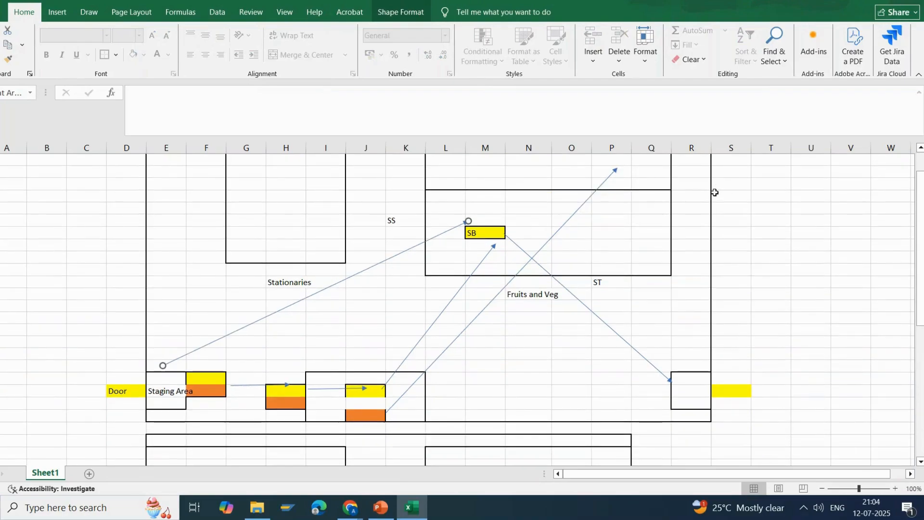
scroll(714, 191, up, 1)
drag(652, 164, 701, 460)
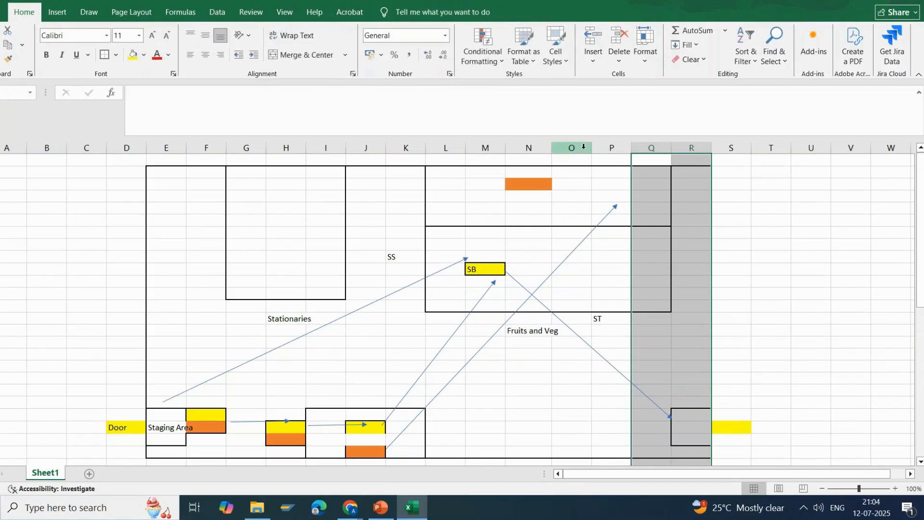
mouse_move(759, 159)
mouse_down()
mouse_move(831, 365)
mouse_move(834, 448)
mouse_move(829, 439)
mouse_up()
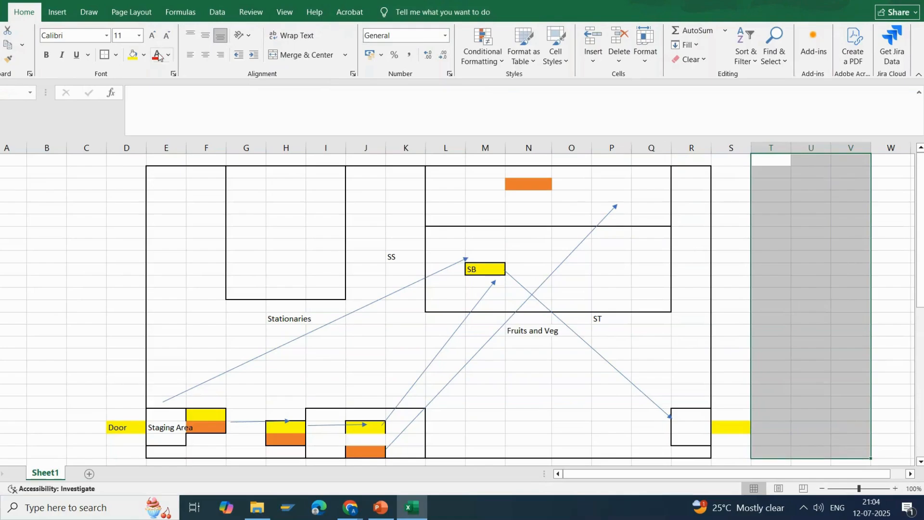
click(133, 54)
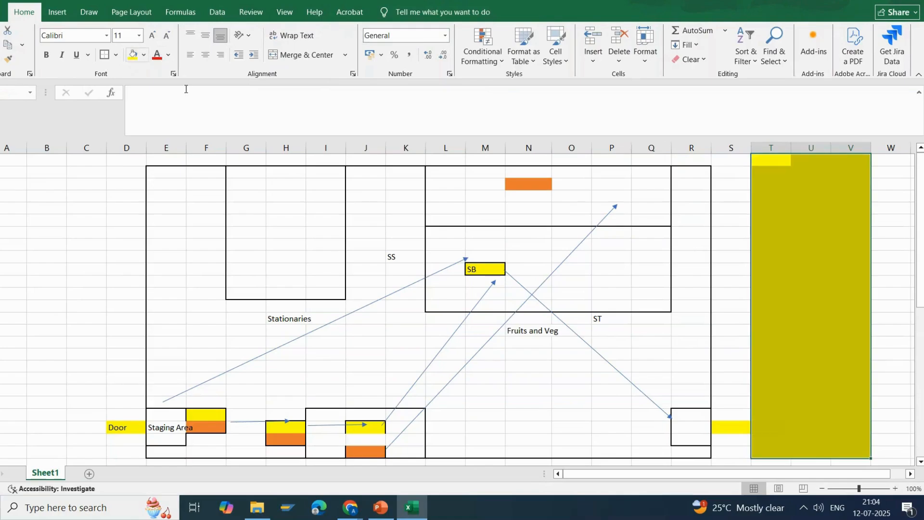
Outline the top cell of column V in the yellow block with a border.
click(859, 160)
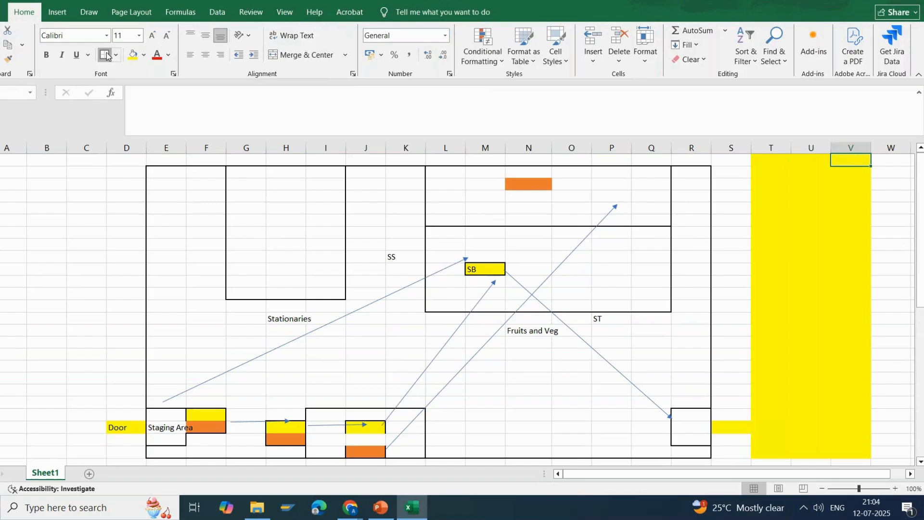
click(770, 269)
click(852, 161)
Compare the outlined cell atop the yellow block with the empty cell below the staging area's orange cell and the lower column W cells.
click(203, 439)
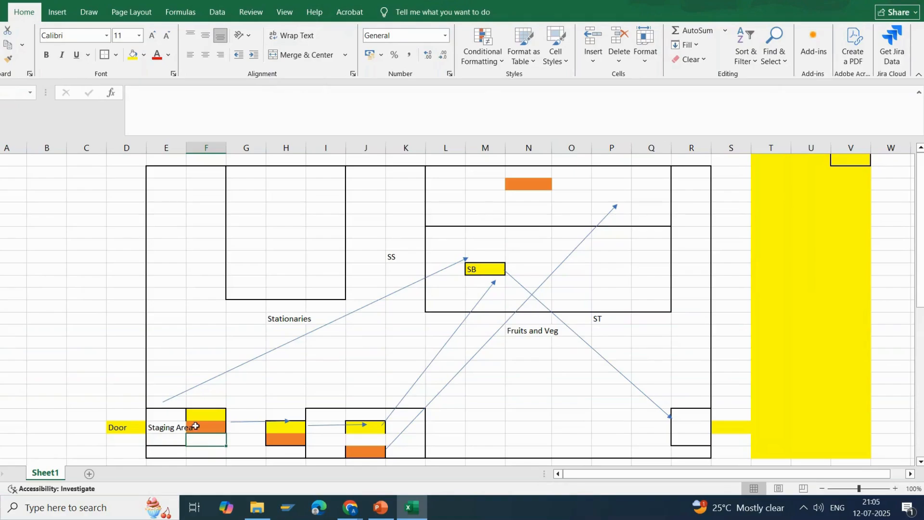
click(867, 158)
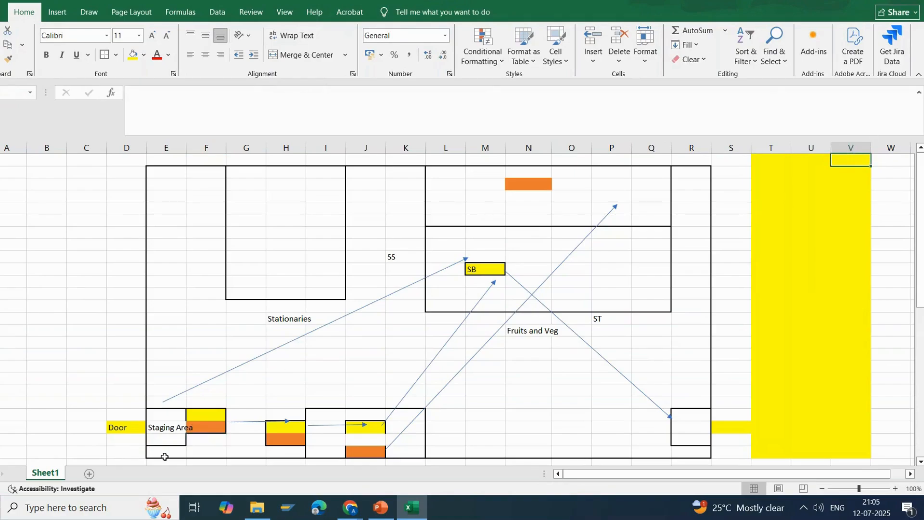
click(210, 442)
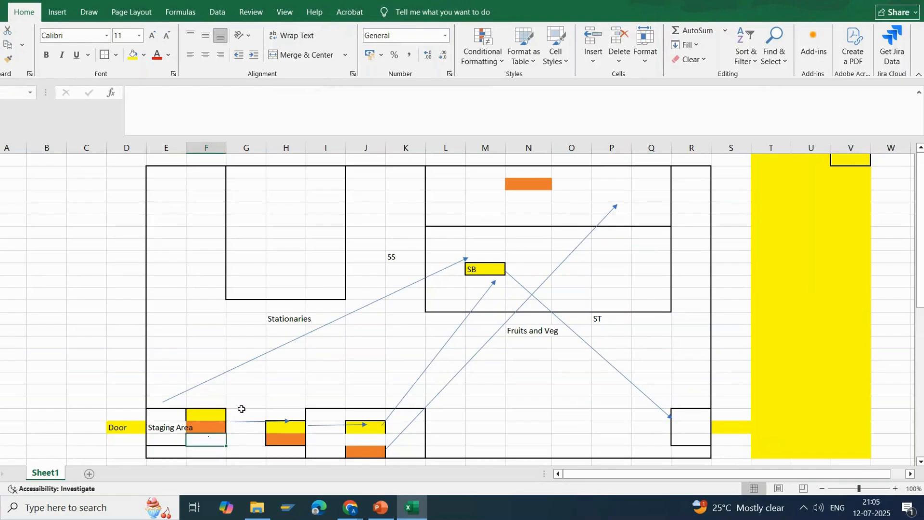
click(882, 443)
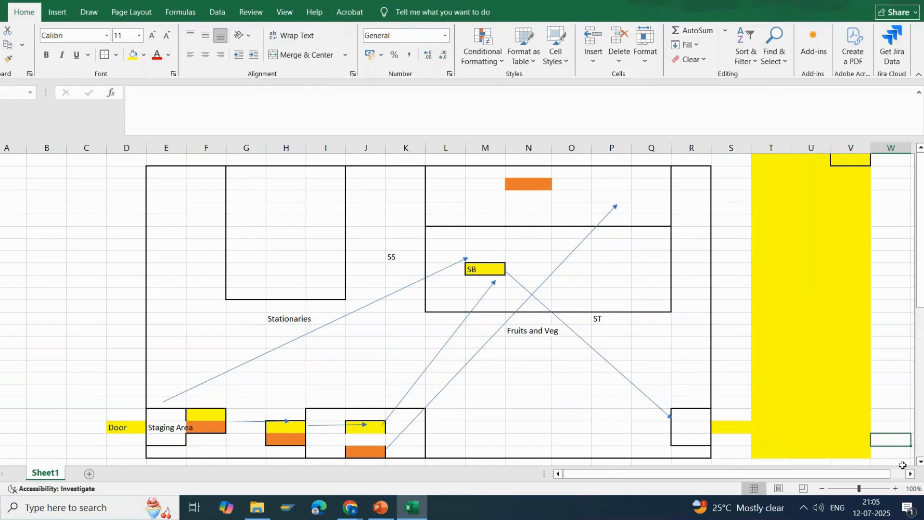
click(850, 158)
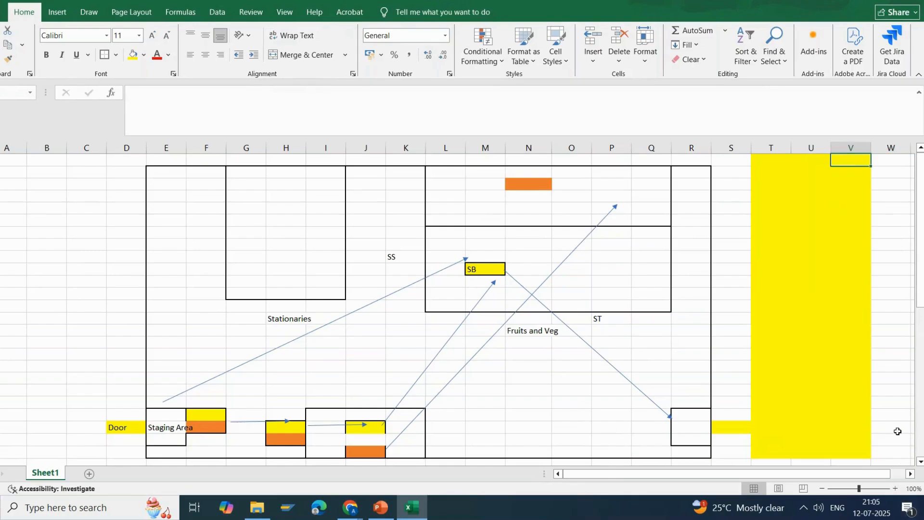
click(891, 450)
click(843, 157)
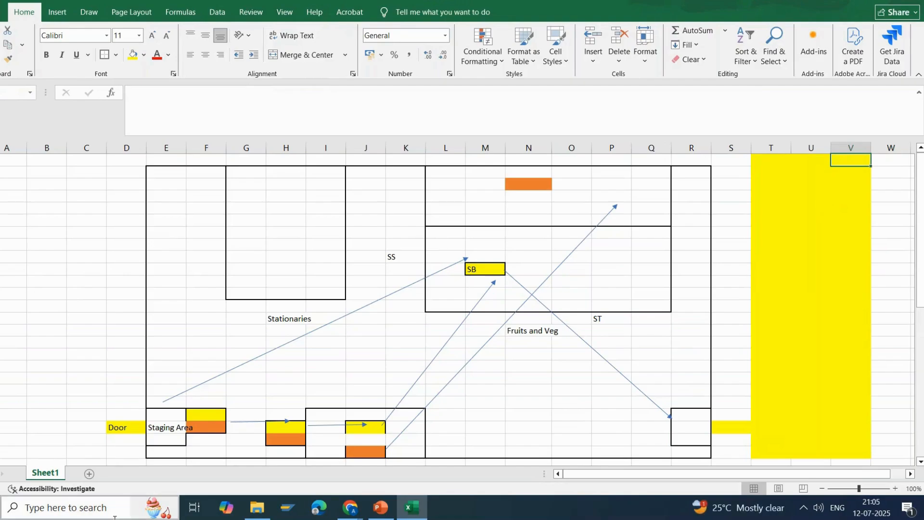
click(205, 441)
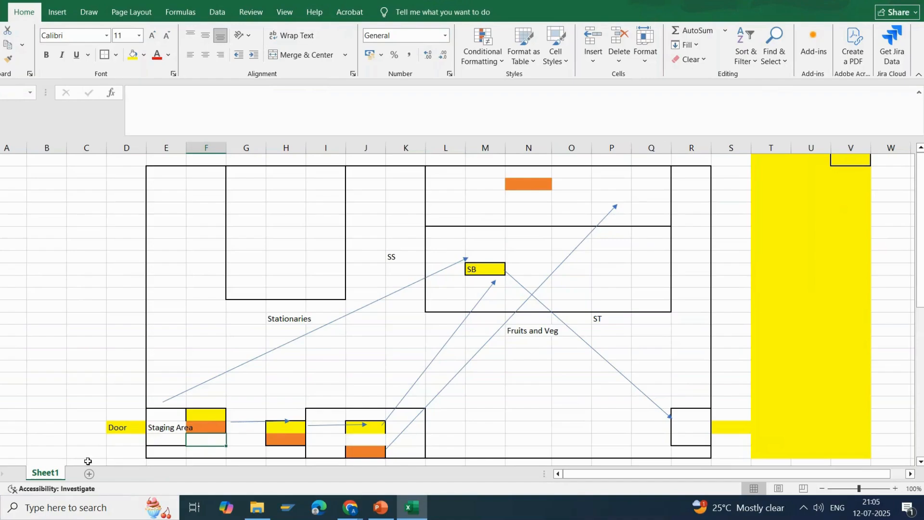
click(860, 159)
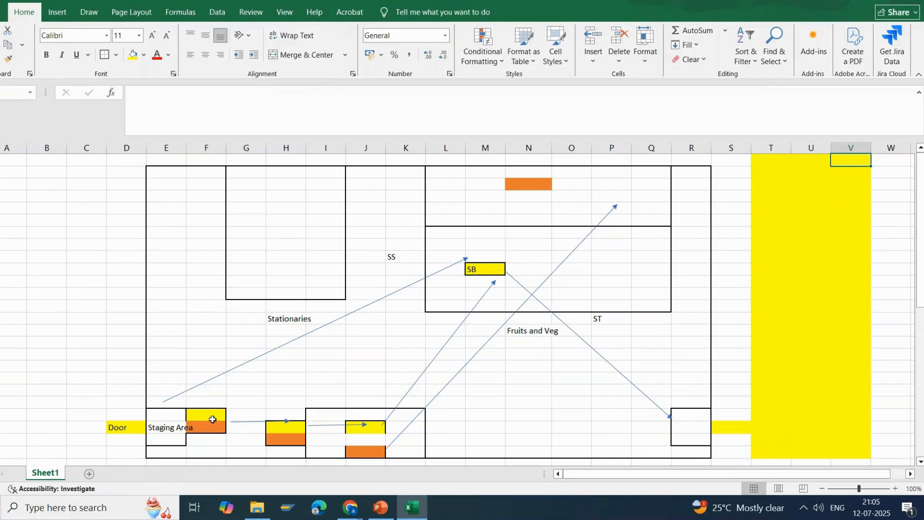
click(198, 442)
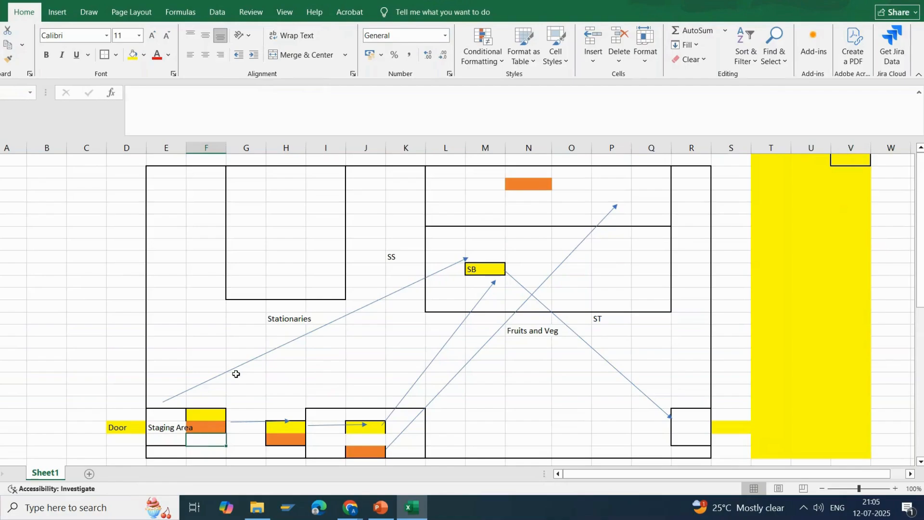
Shift the direct arrow between the Staging Area and the SB bin slightly down and back up.
click(287, 340)
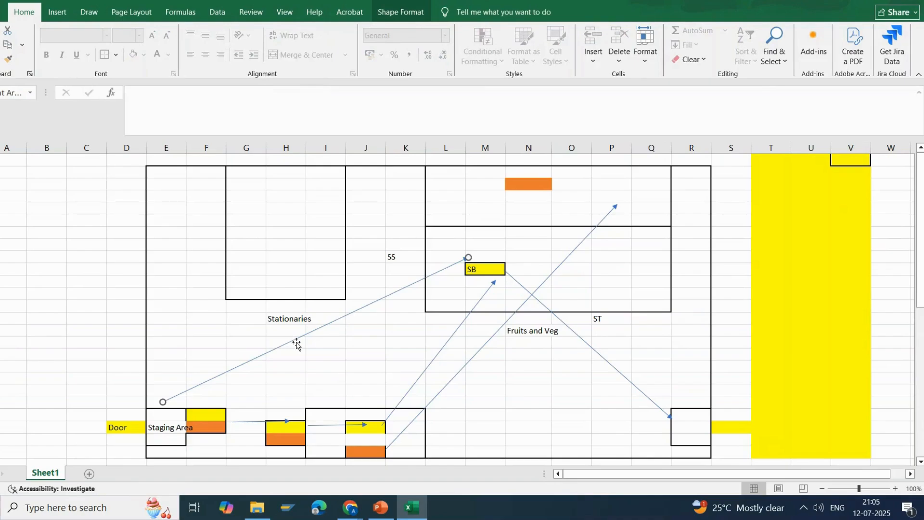
mouse_move(292, 339)
mouse_down()
mouse_move(280, 324)
mouse_move(301, 347)
mouse_up()
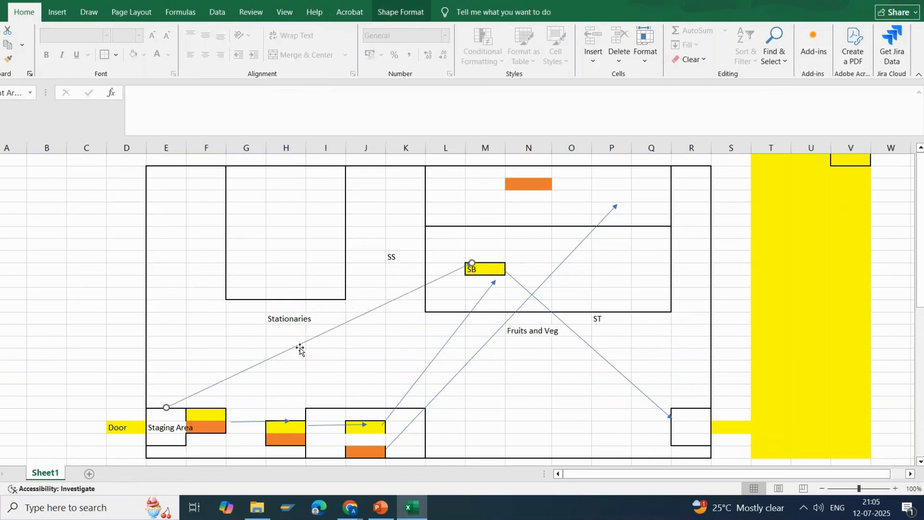
click(337, 354)
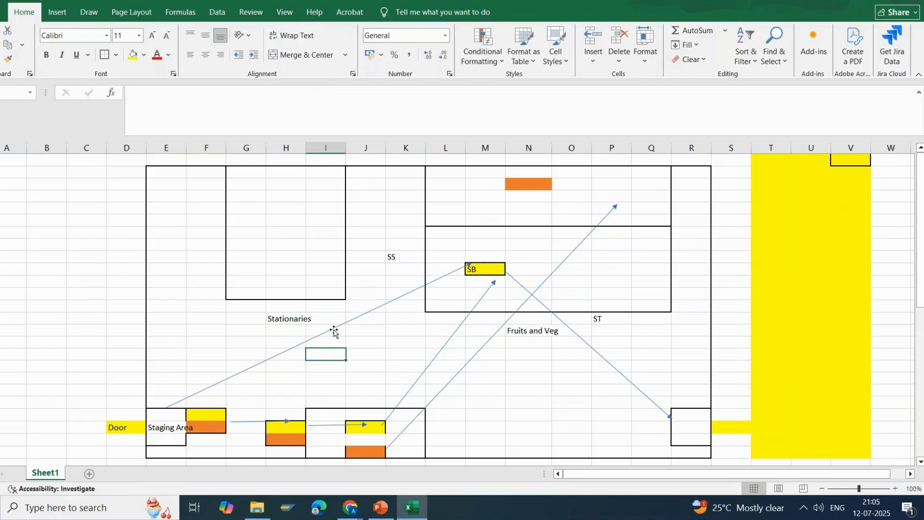
mouse_move(334, 331)
mouse_down()
mouse_move(319, 320)
mouse_move(330, 328)
mouse_up()
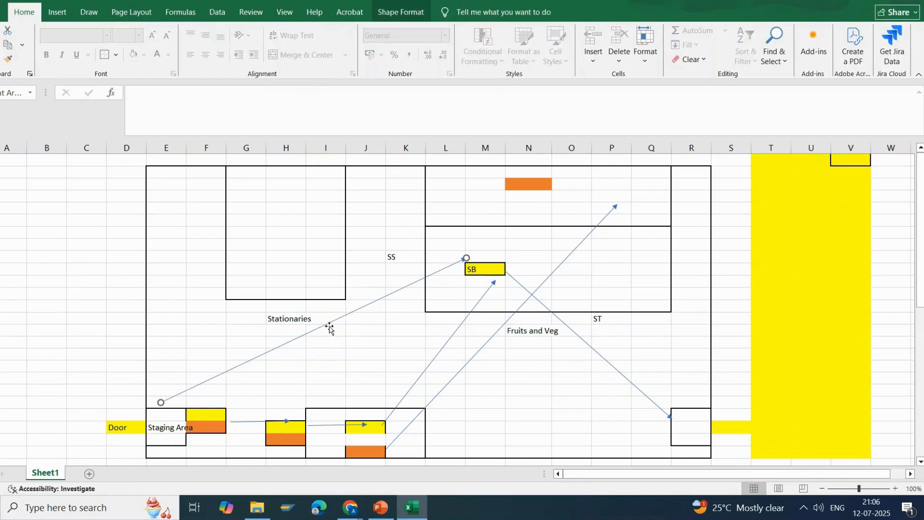